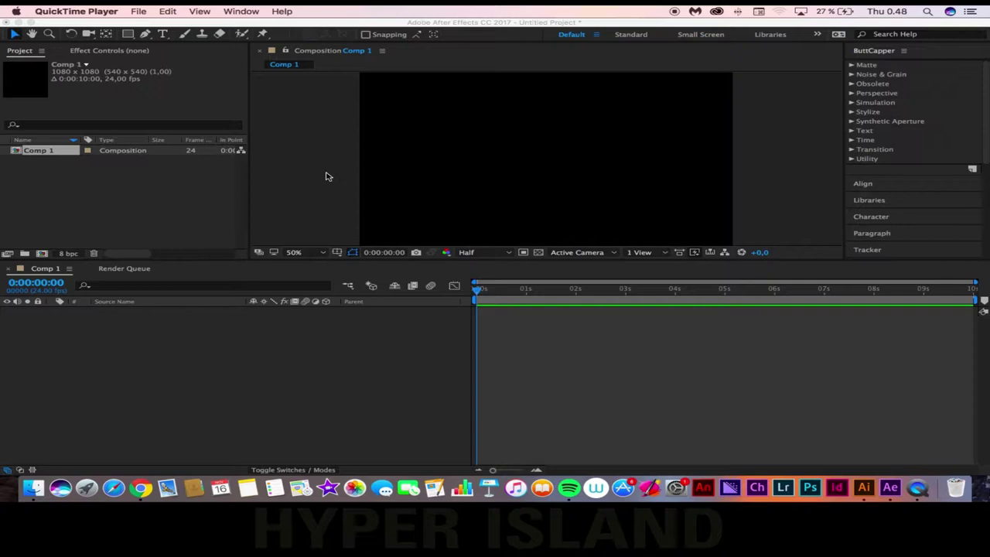
Activate After Effects, select the empty 1080x1080 Comp 1, and focus its Timeline
left_click(403, 28)
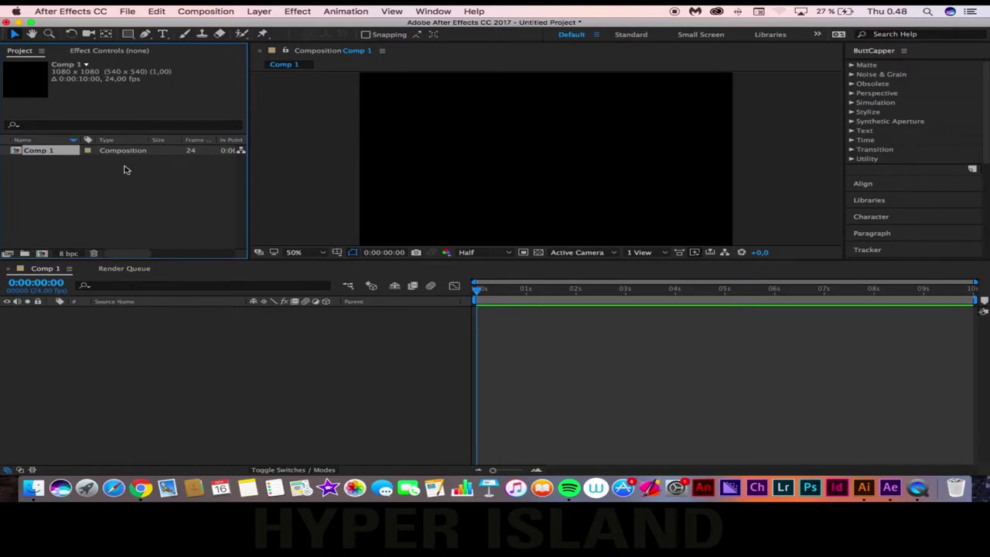
left_click(95, 167)
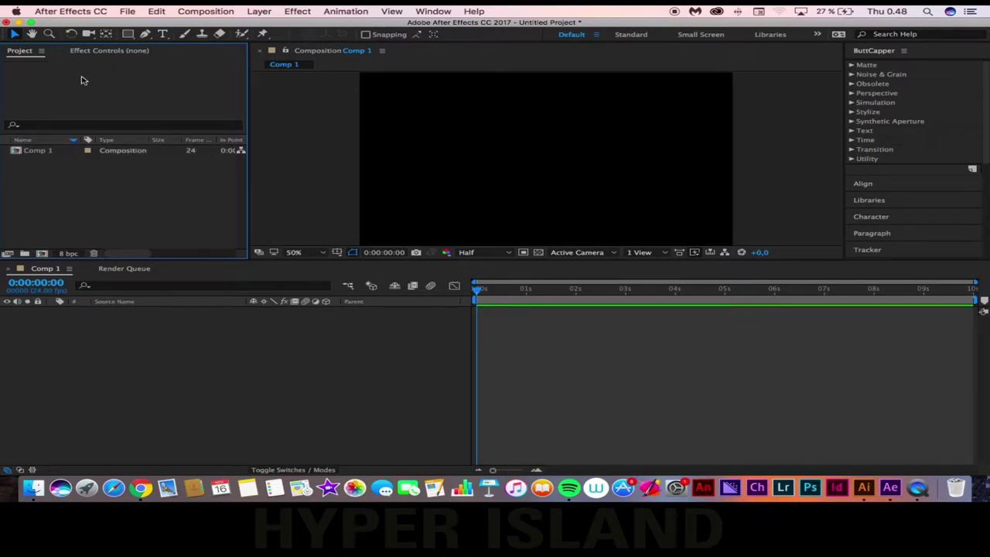
left_click(54, 155)
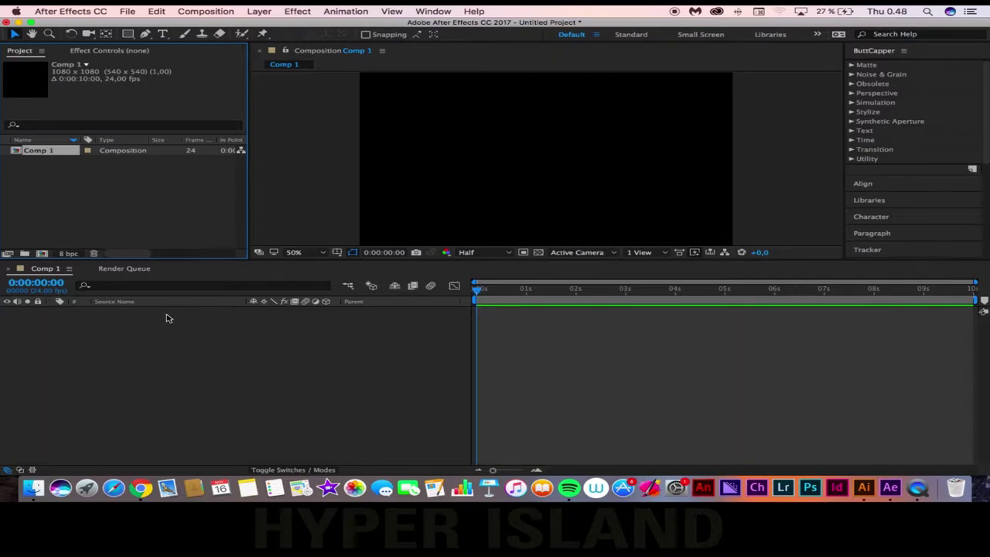
left_click(276, 348)
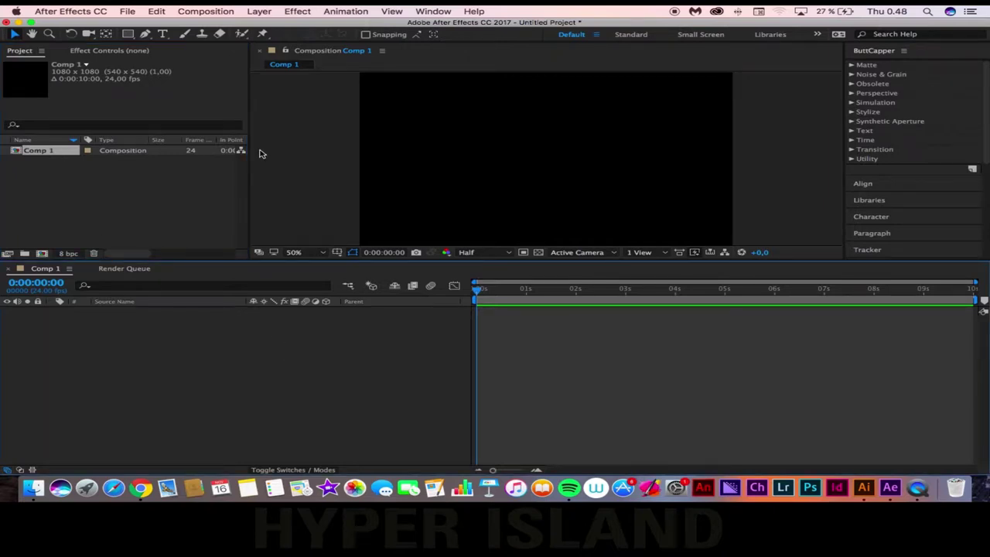
Switch to the Ellipse Tool and draw a blue filled ellipse near the top centre of Comp 1
left_click(129, 35)
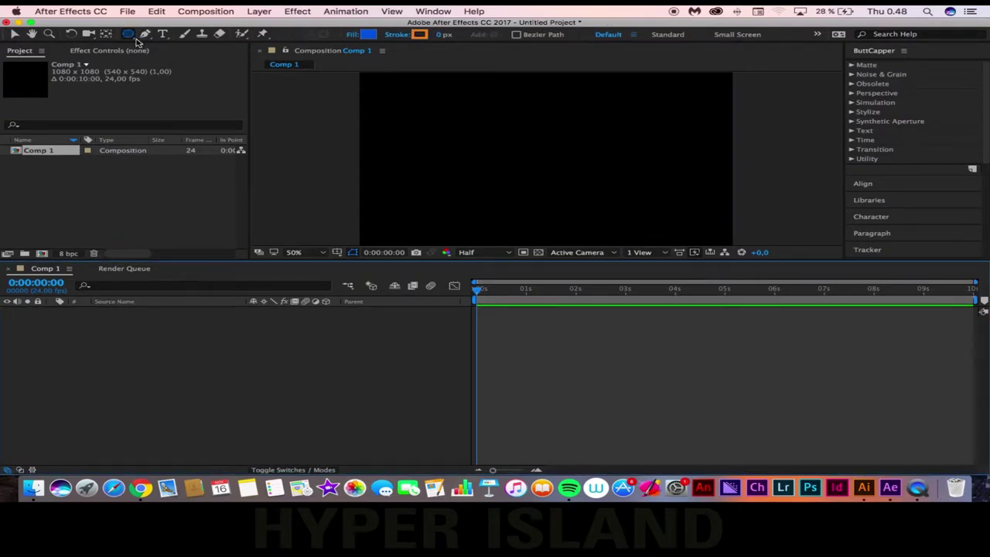
left_click(132, 35)
left_click_drag(132, 35, 192, 63)
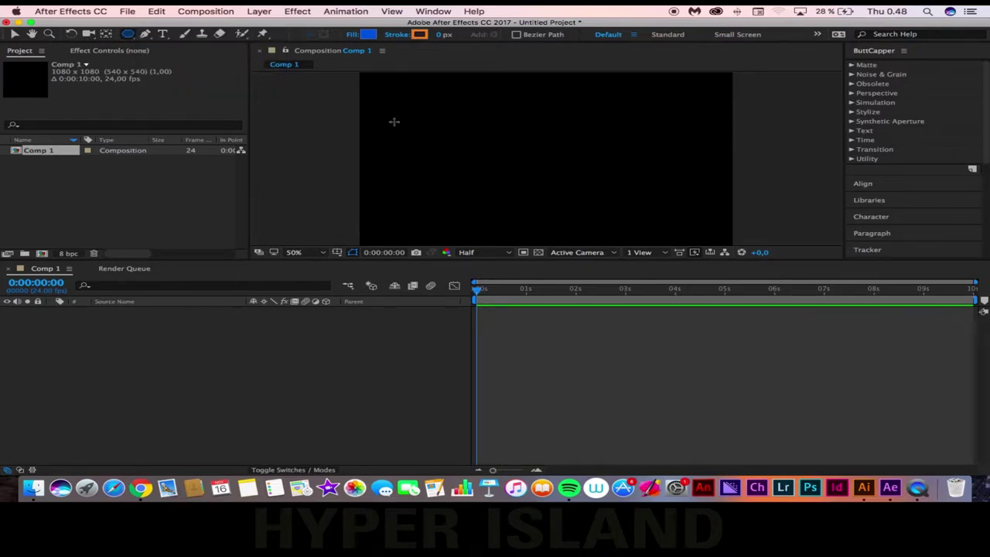
left_click_drag(499, 134, 579, 193)
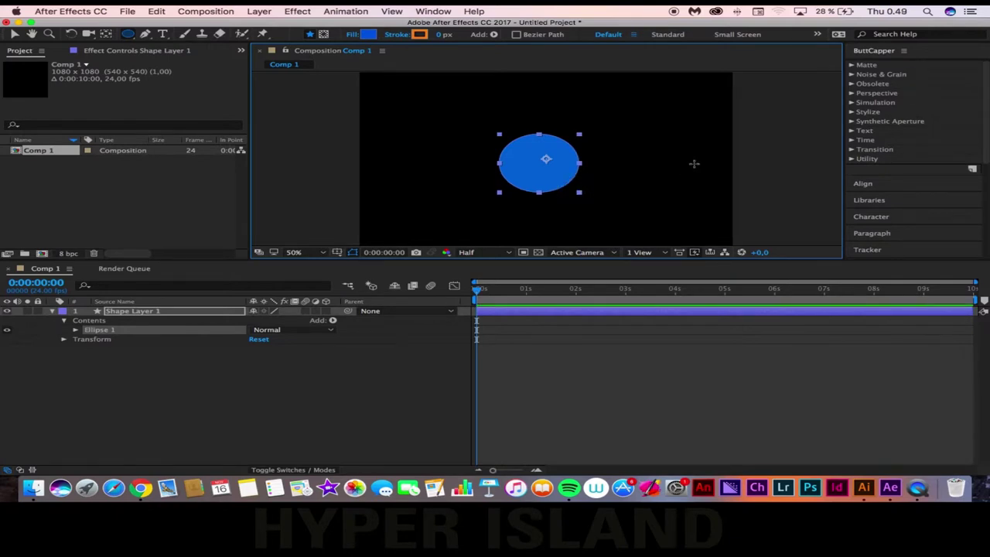
Nudge the ellipse slightly down, add Mask 1 to Shape Layer 1, and expand its properties
key("v")
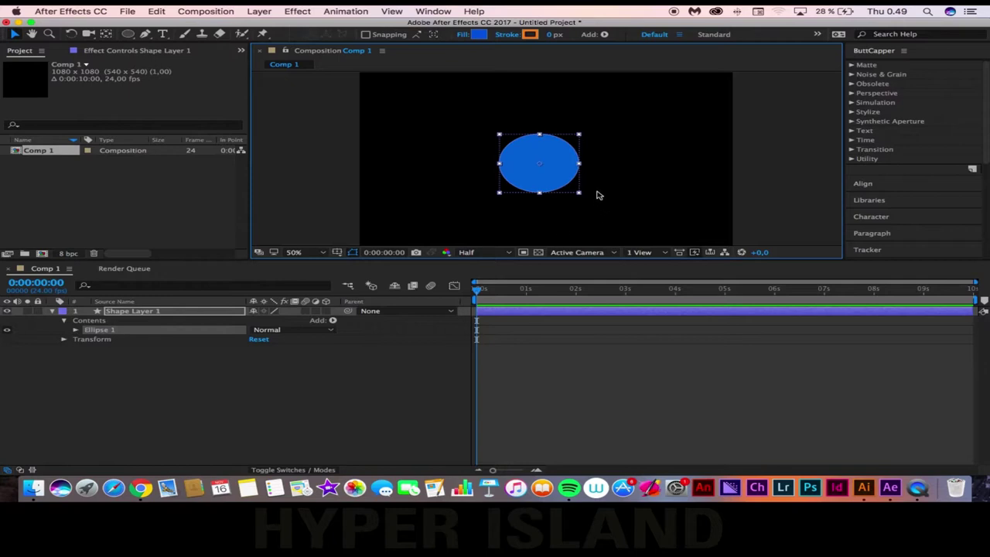
left_click_drag(548, 172, 547, 175)
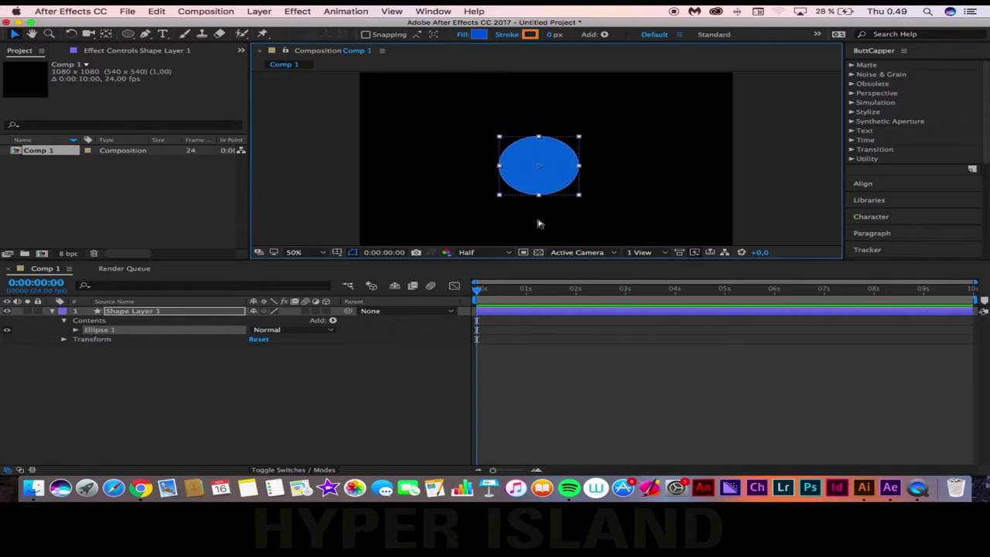
key("super+shift+n")
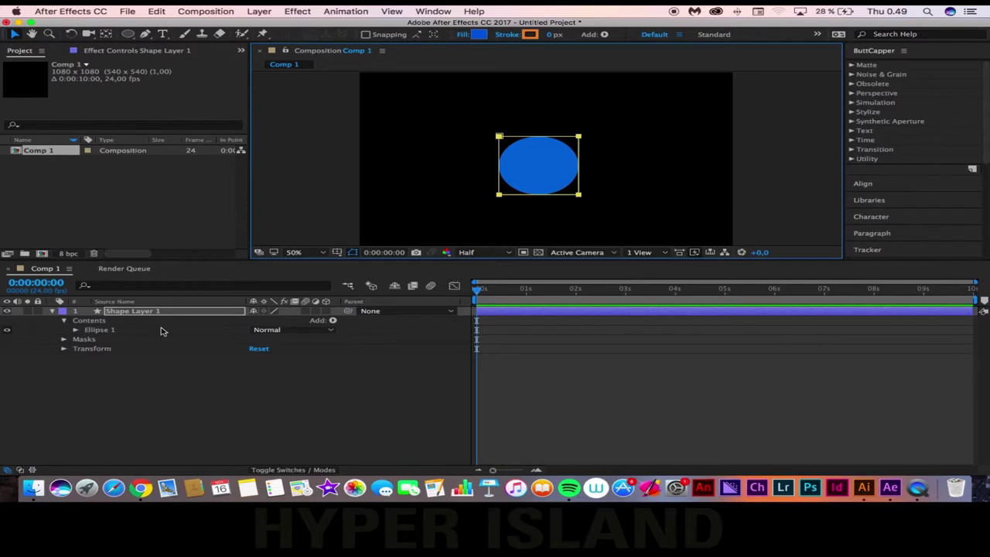
left_click(75, 331)
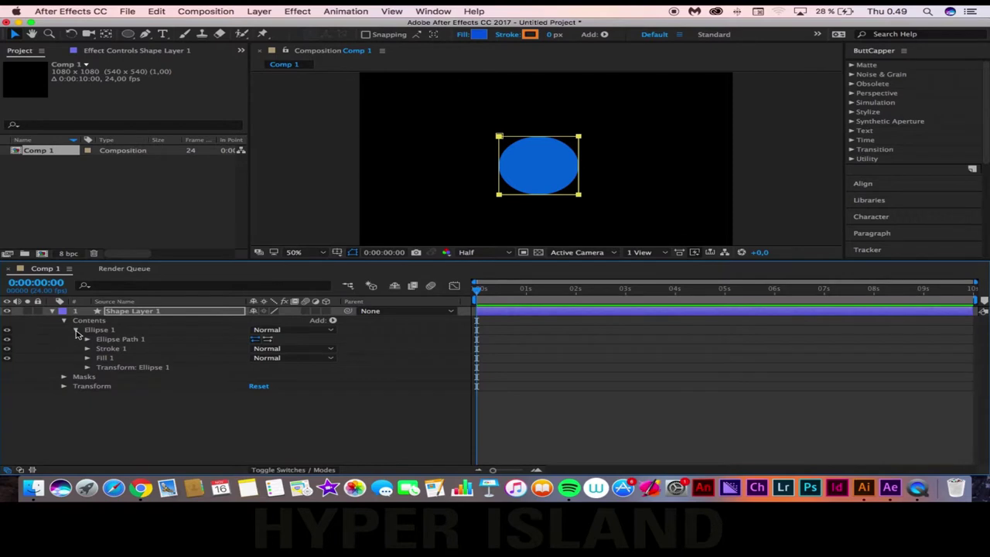
left_click(77, 331)
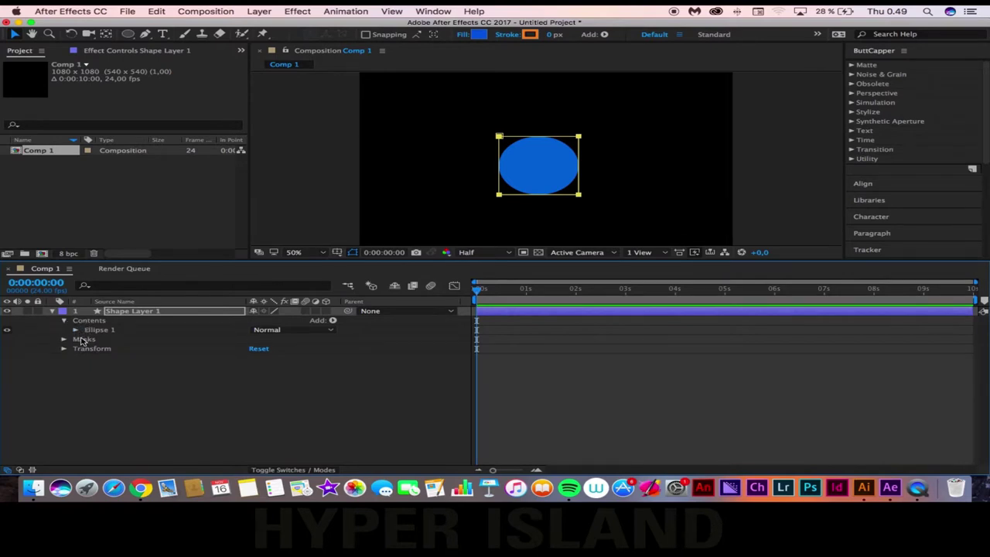
left_click(64, 340)
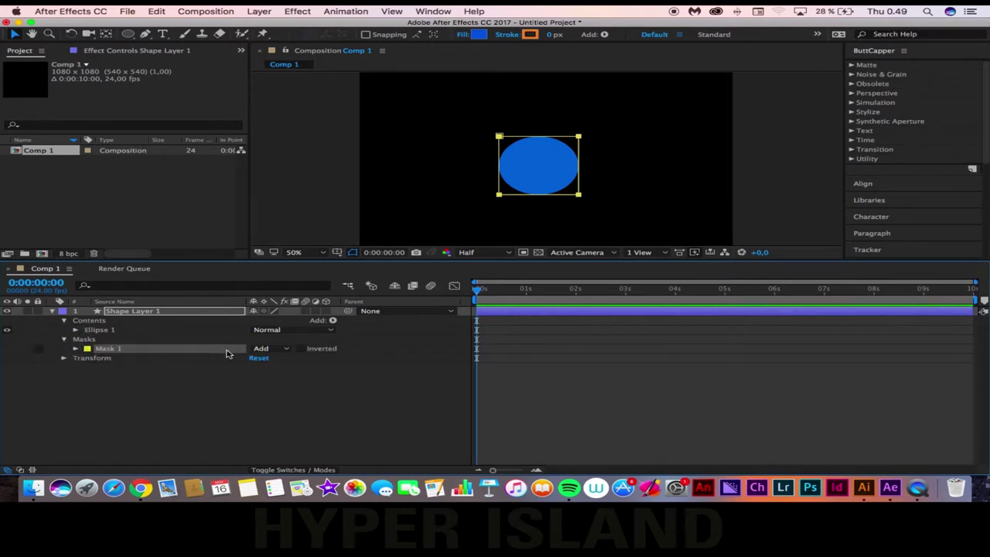
left_click(76, 349)
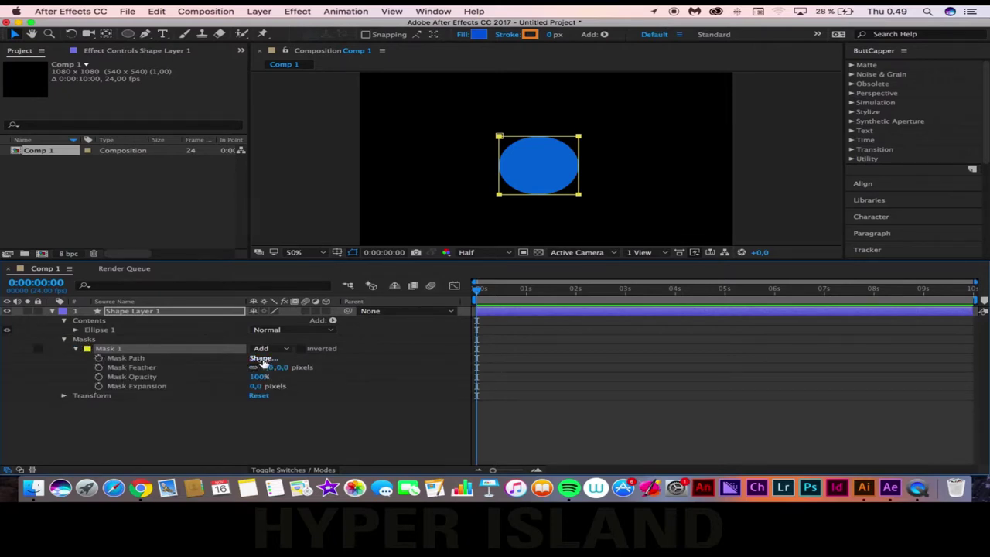
Reset Mask 1's path to an Ellipse in the Mask Shape dialog
left_click(262, 359)
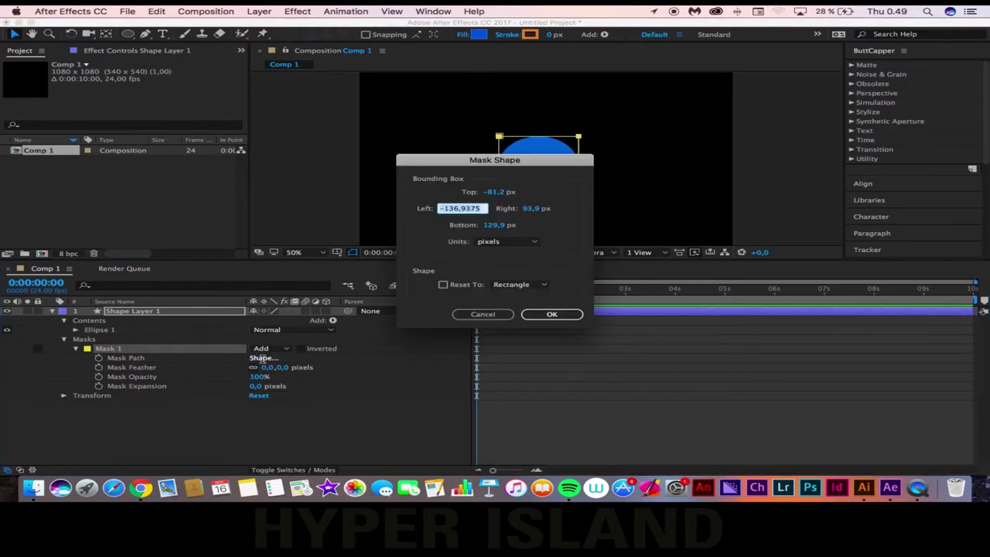
left_click_drag(489, 159, 414, 114)
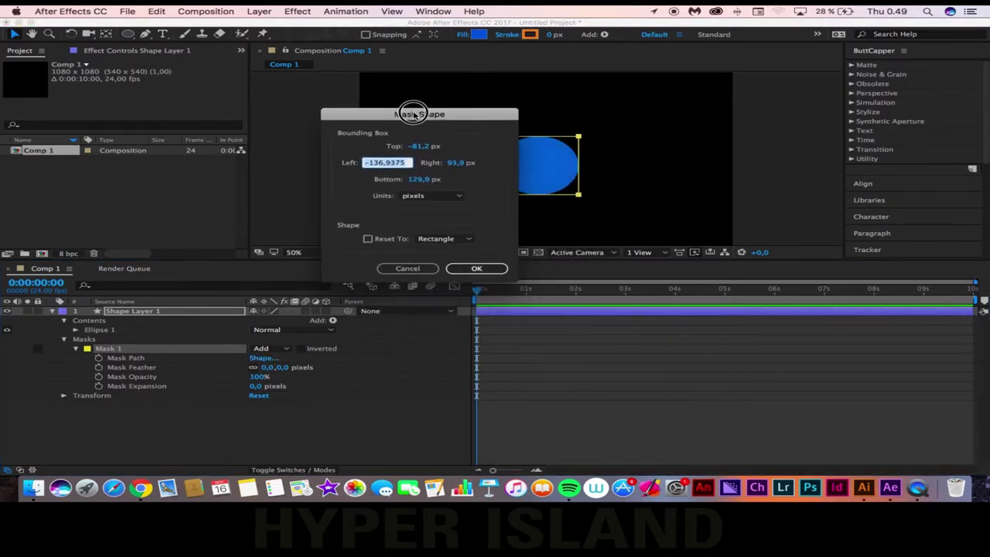
left_click(368, 239)
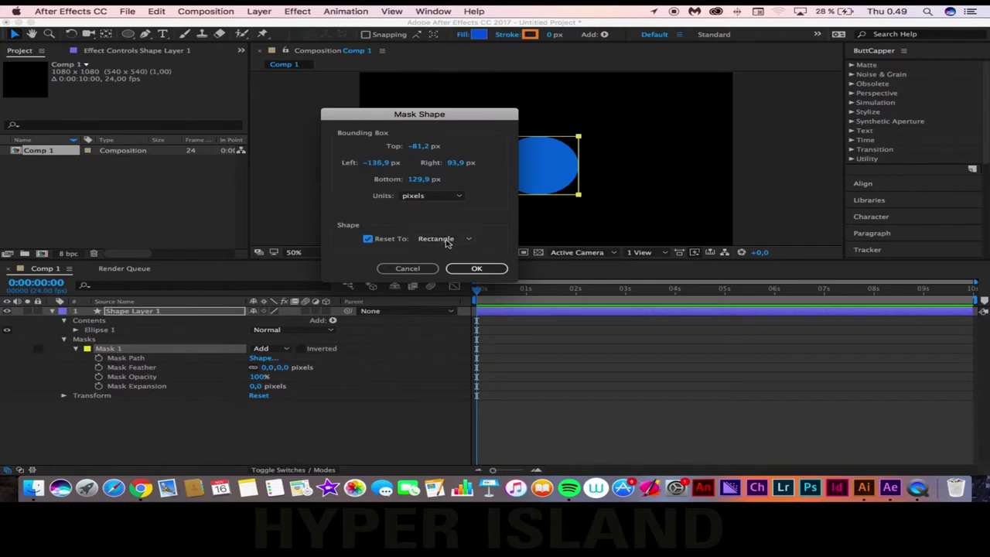
left_click(447, 242)
left_click(447, 261)
left_click(476, 270)
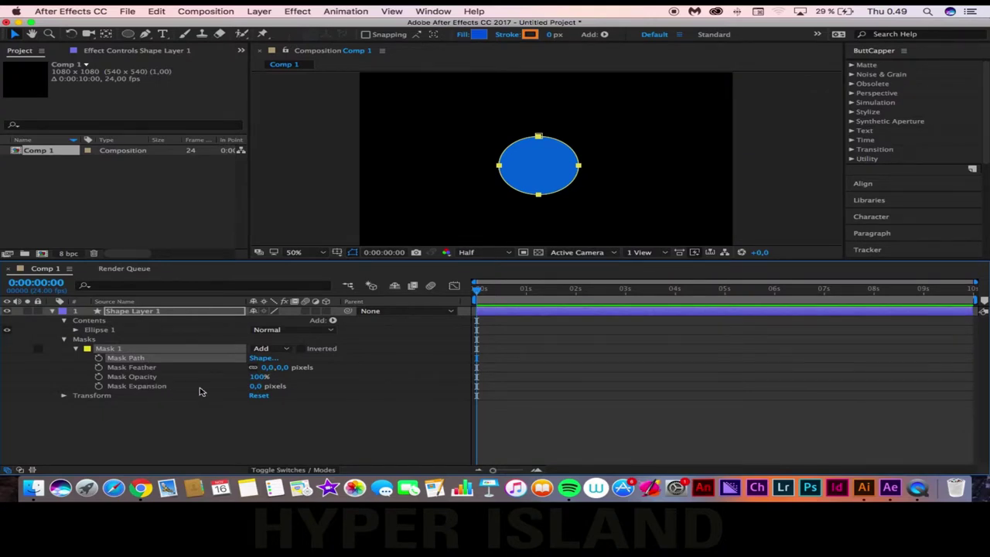
Scrub Mask 1's Mask Expansion value in the Timeline, shrinking it to about -43 pixels
mouse_move(255, 386)
left_mouse_down()
mouse_move(194, 391)
mouse_move(260, 395)
mouse_move(212, 402)
mouse_move(297, 401)
mouse_move(258, 387)
mouse_move(172, 389)
mouse_move(278, 392)
mouse_move(247, 394)
left_mouse_up()
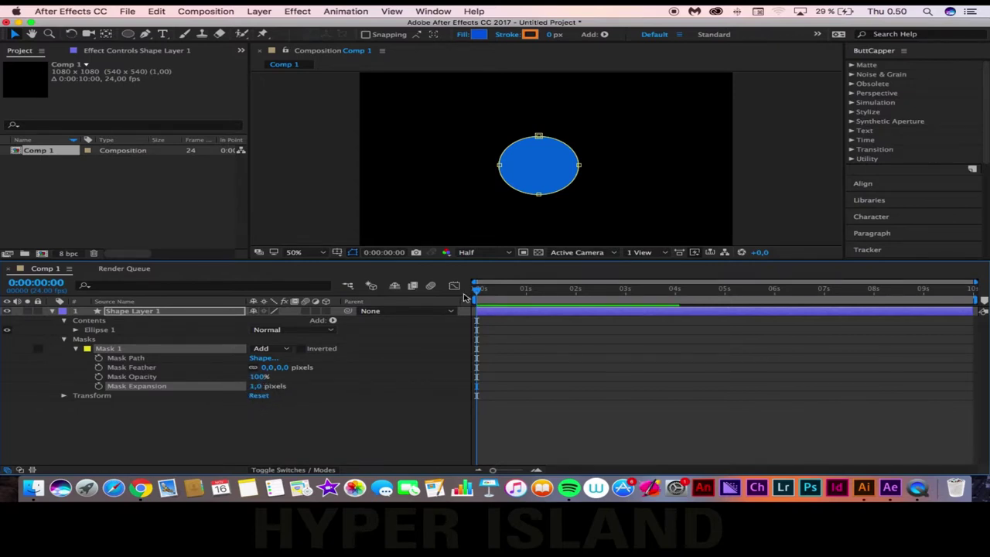
Keyframe Mask 1's expansion at 1 pixel at 1s and -106 pixels at 0s
left_click_drag(480, 295, 527, 294)
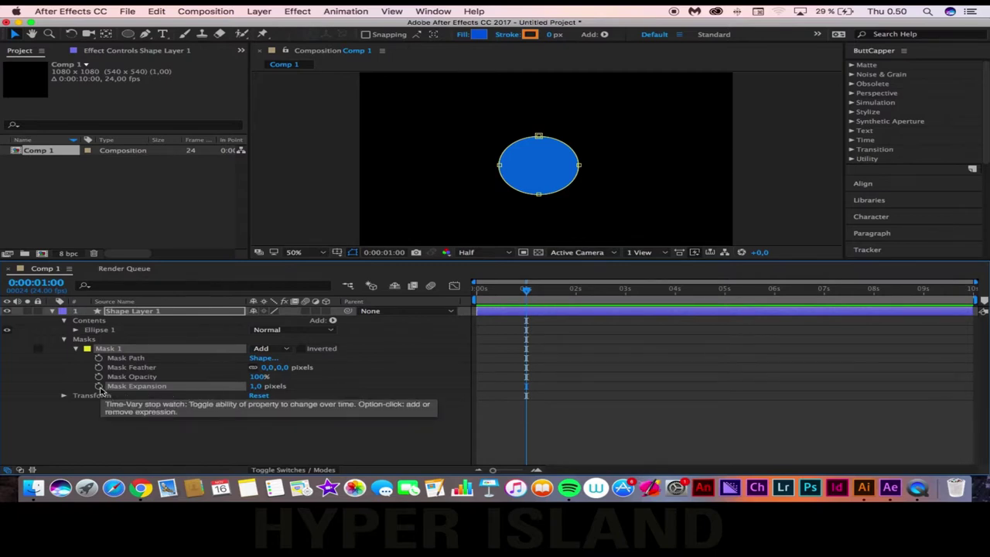
left_click(99, 386)
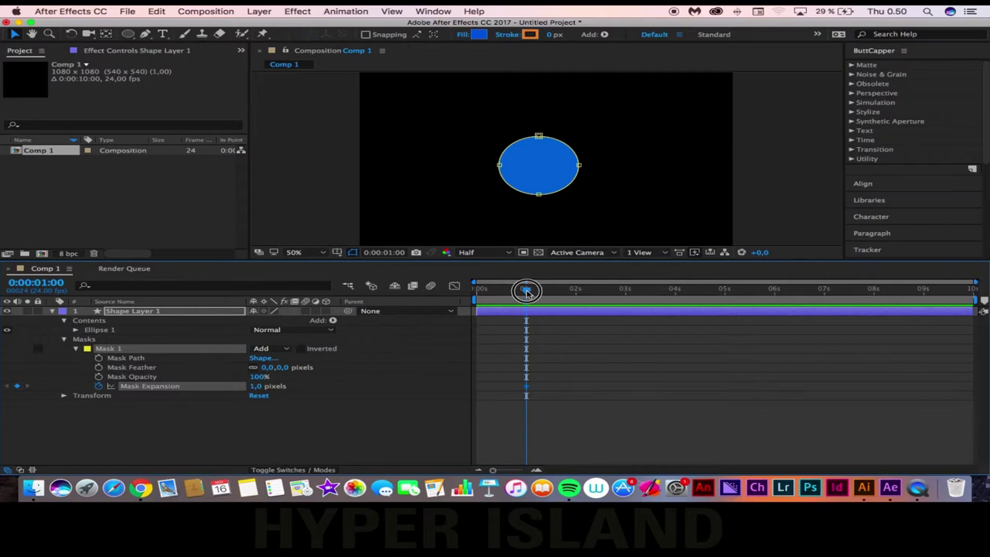
key("Home")
left_click_drag(256, 386, 184, 394)
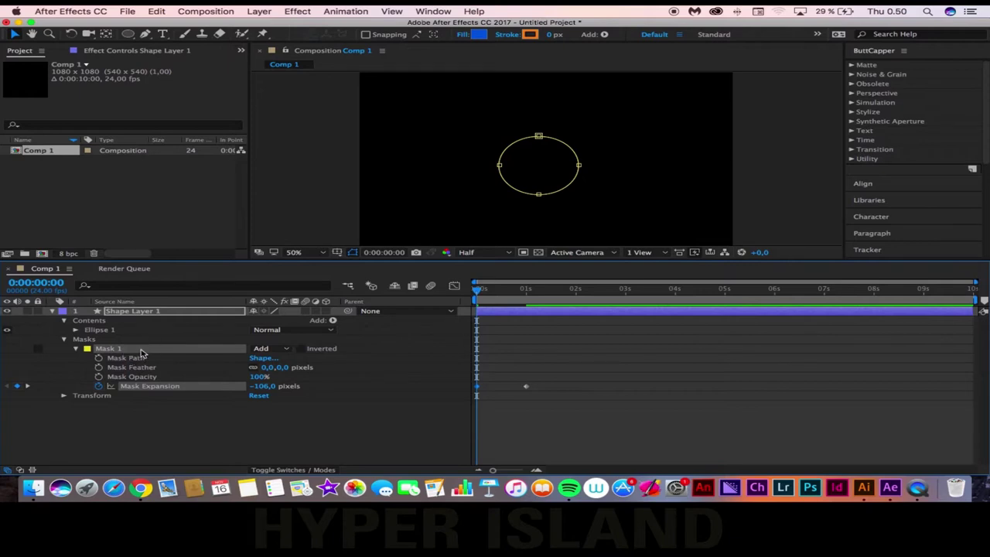
Duplicate Mask 1 as Mask 2 and set Mask 2's mode to Subtract
key("super+d")
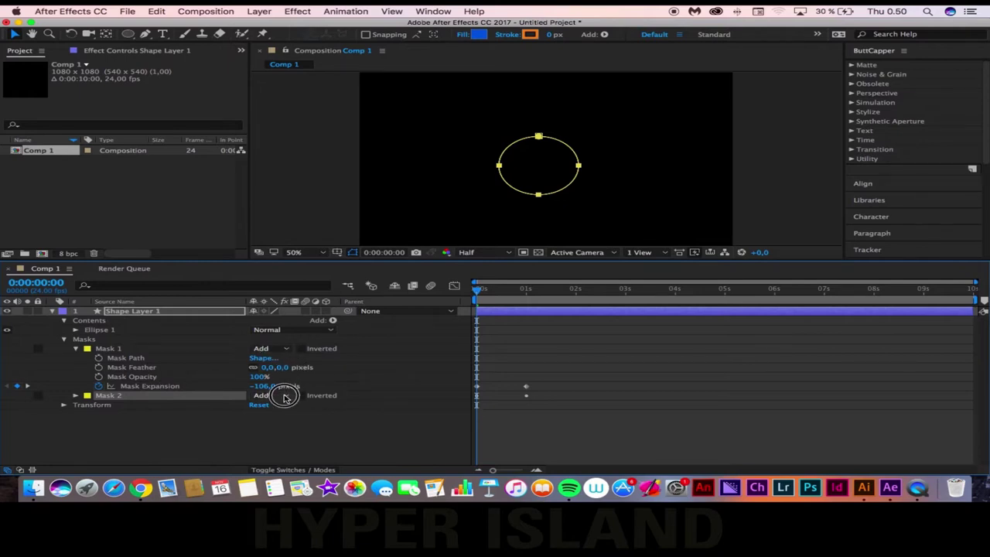
left_click(284, 395)
left_click(294, 424)
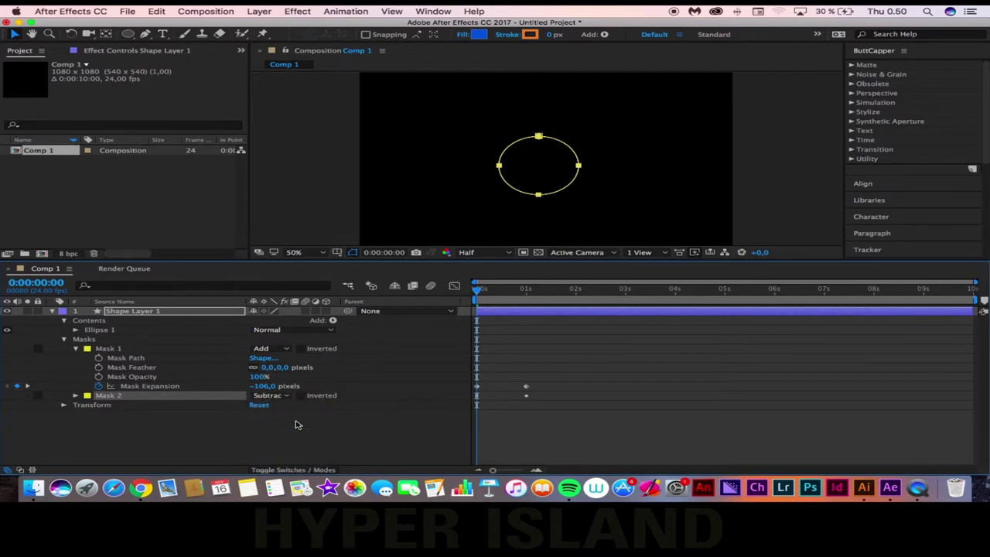
Shift Mask 2's expansion keyframes a couple of frames later than Mask 1's
key("u")
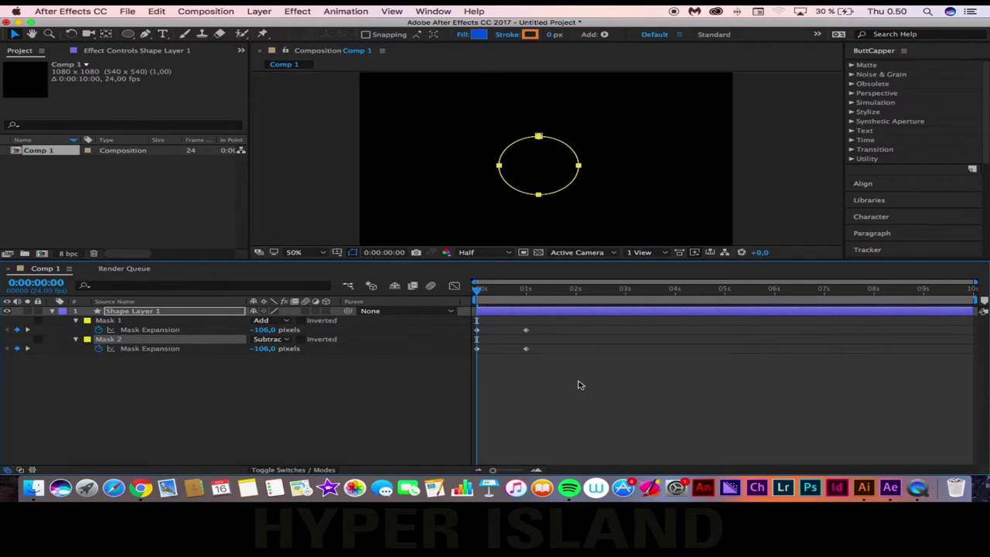
left_click_drag(555, 362, 482, 350)
mouse_move(476, 293)
left_mouse_down()
mouse_move(511, 297)
mouse_move(468, 299)
left_mouse_up()
Preview the expanding blue ring animation and return to the start
key("space")
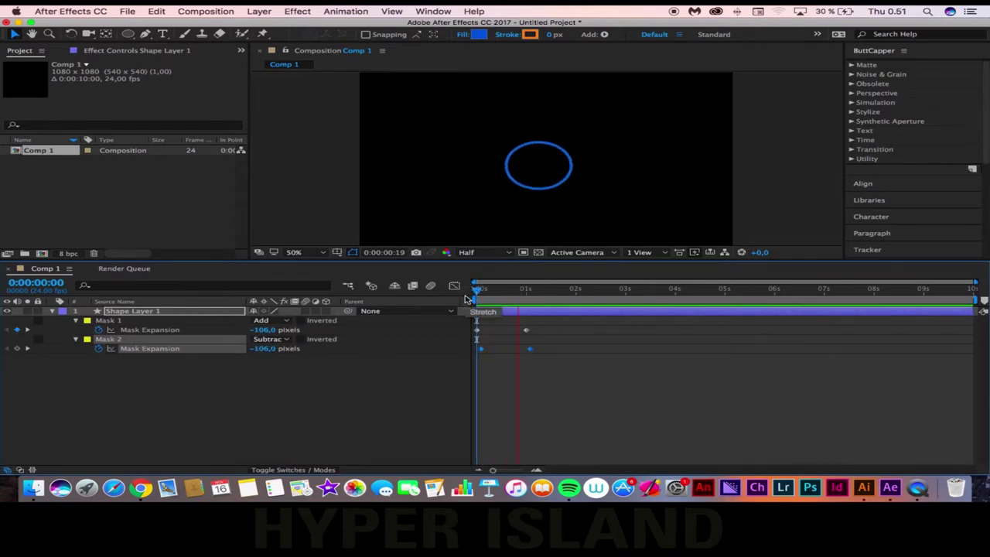
key("space")
left_click_drag(553, 293, 451, 303)
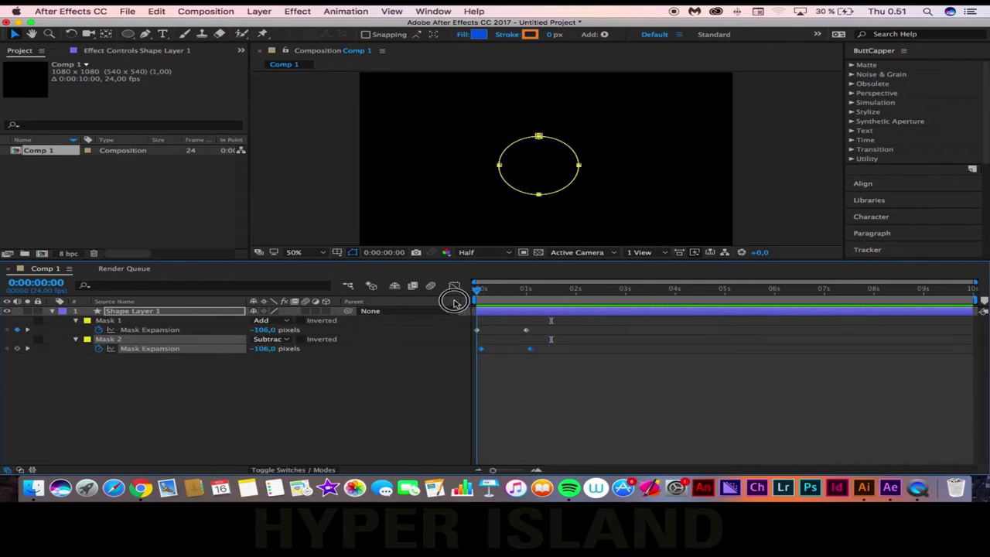
key("space")
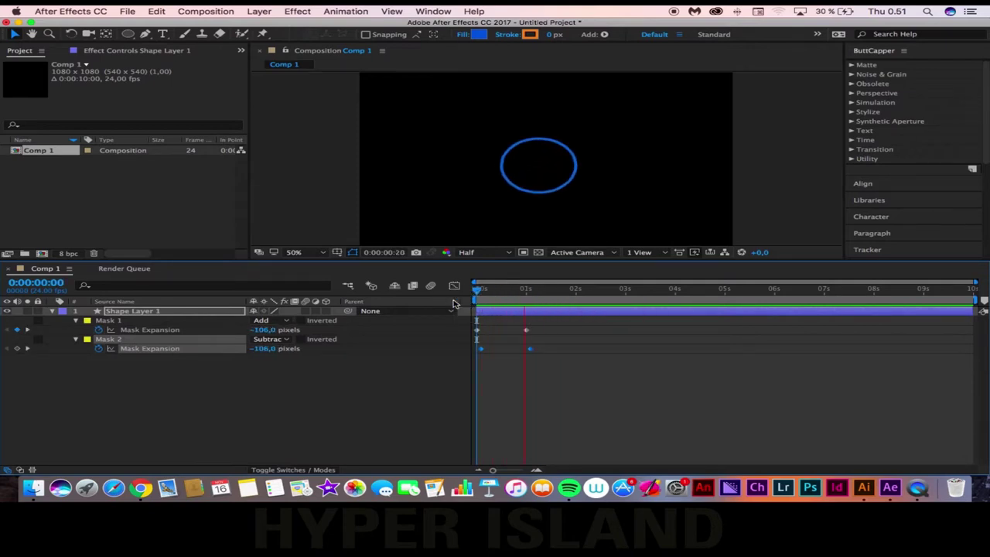
key("space")
left_click(523, 293)
left_click_drag(523, 292, 454, 302)
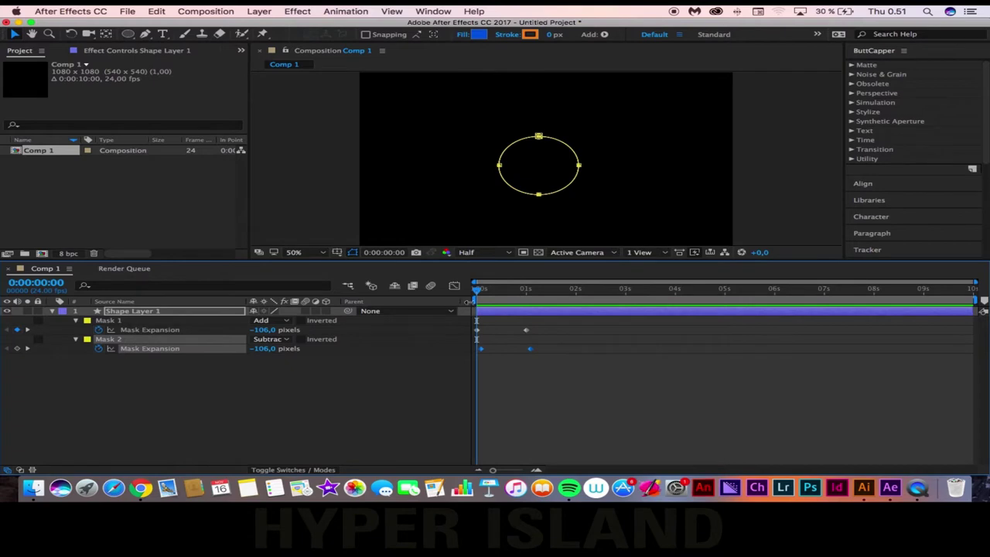
Select Mask 1 and Mask 2 on Shape Layer 1
left_click(207, 377)
left_click(188, 331)
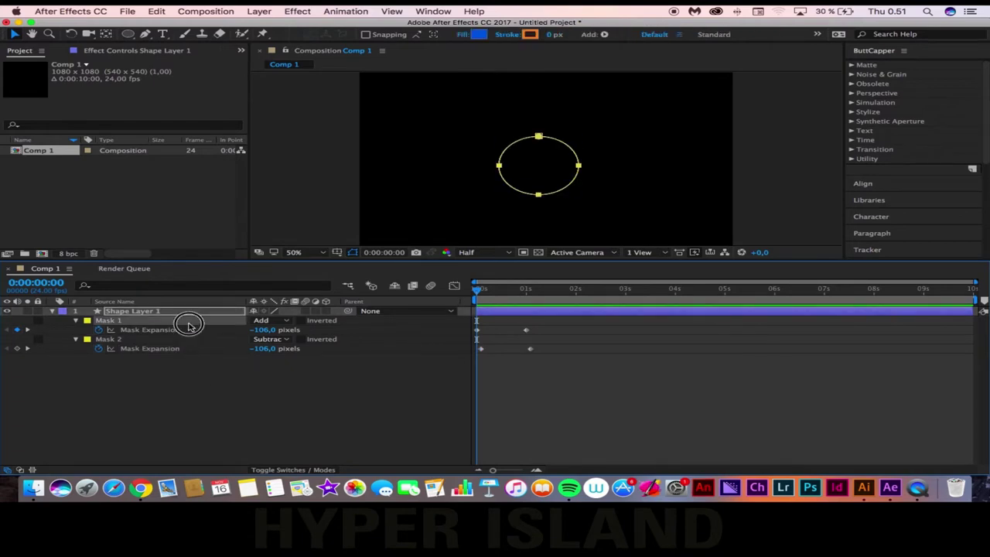
left_click(188, 343)
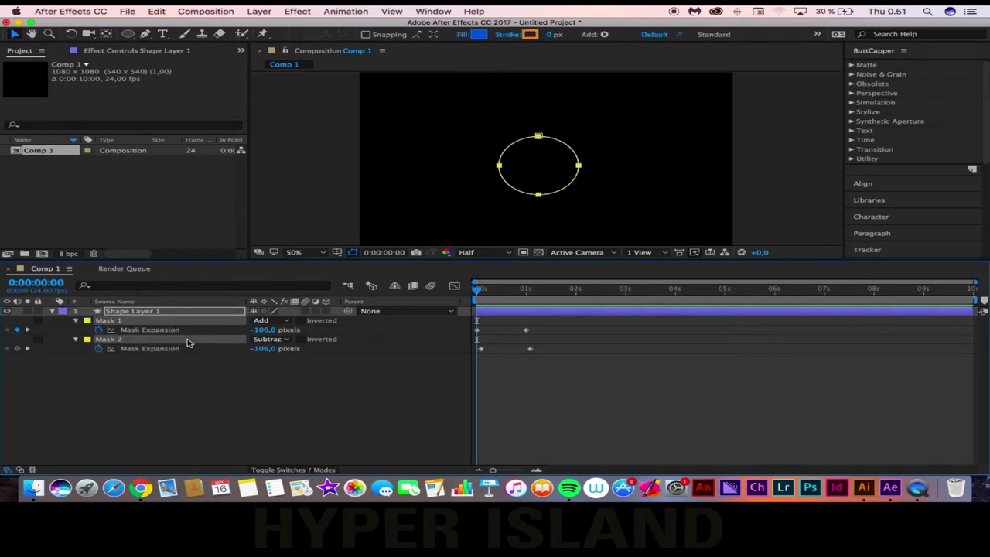
Duplicate the two ring masks to create Mask 3 and Mask 4
left_click(206, 403)
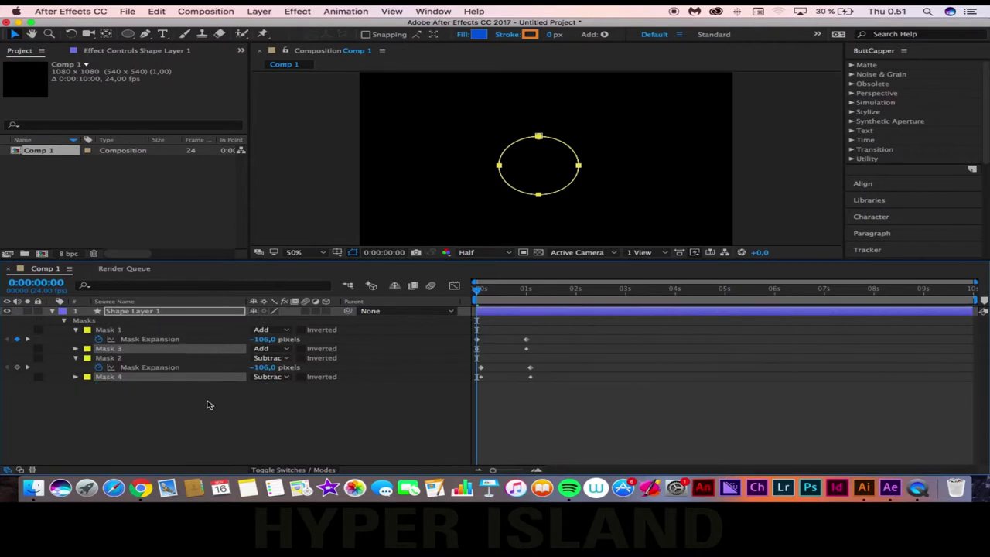
left_click(199, 358)
key("super+d")
left_click_drag(194, 374, 197, 376)
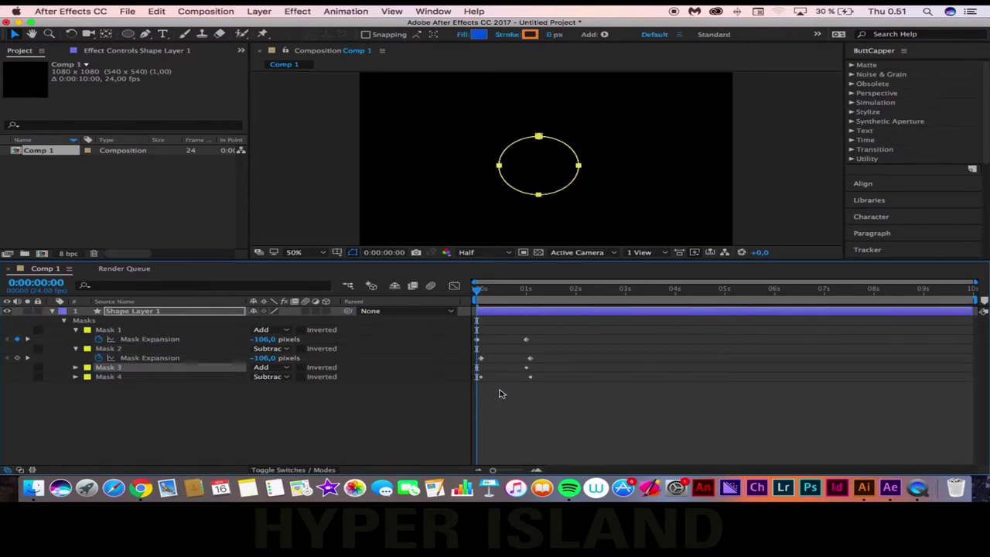
Delay the Mask 3 and Mask 4 expansion keyframes a few frames later
left_click(416, 396)
key("u")
key("u")
key("u")
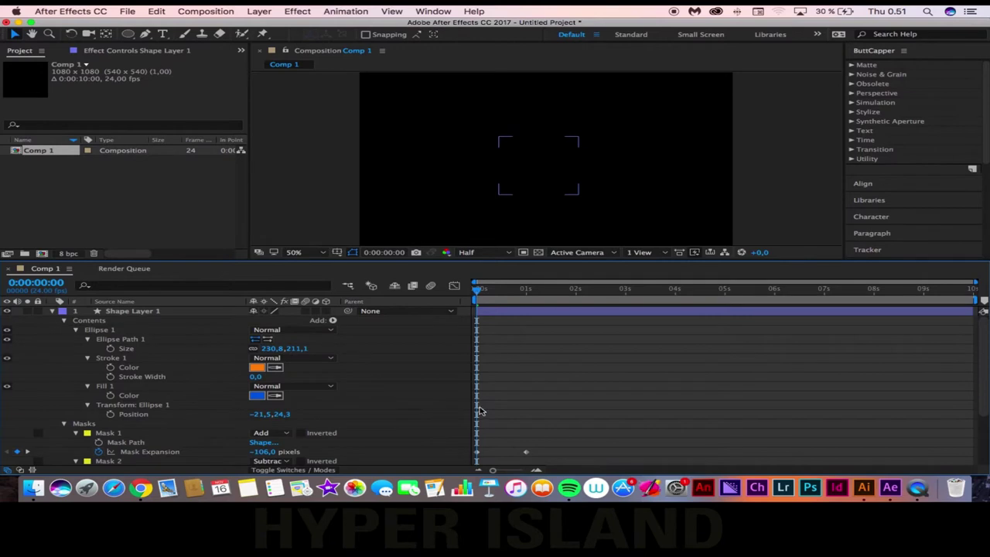
scroll(424, 393, "down", 3)
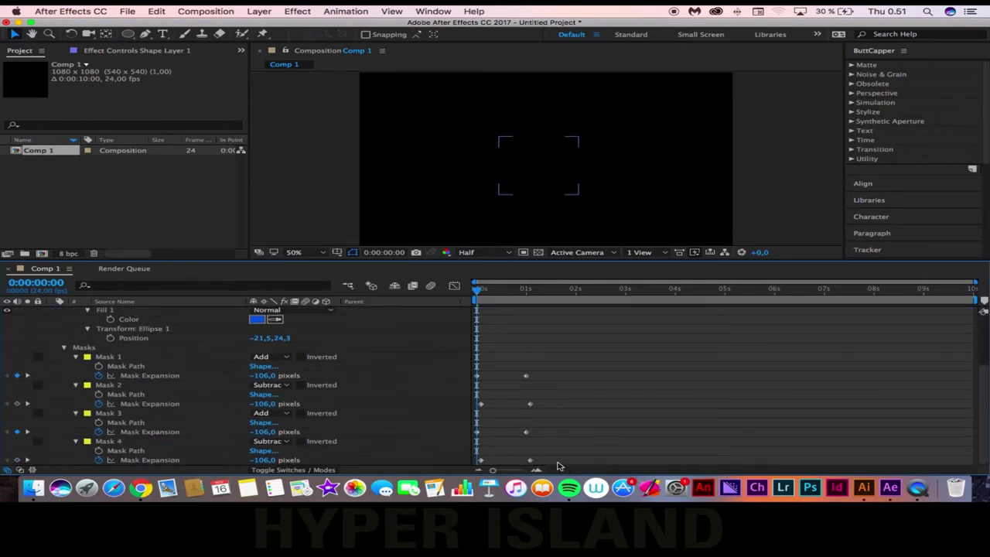
left_click_drag(552, 461, 476, 436)
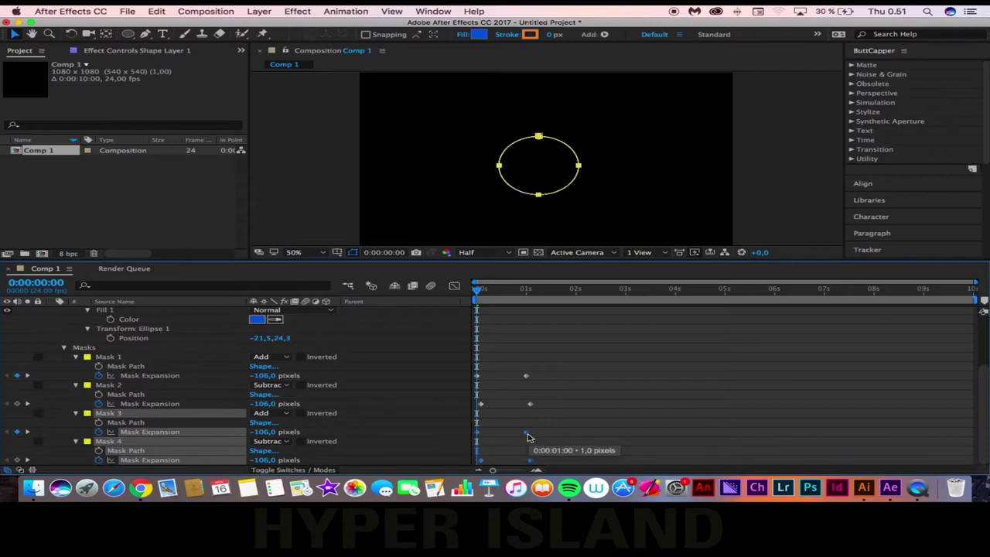
left_click_drag(528, 438, 538, 435)
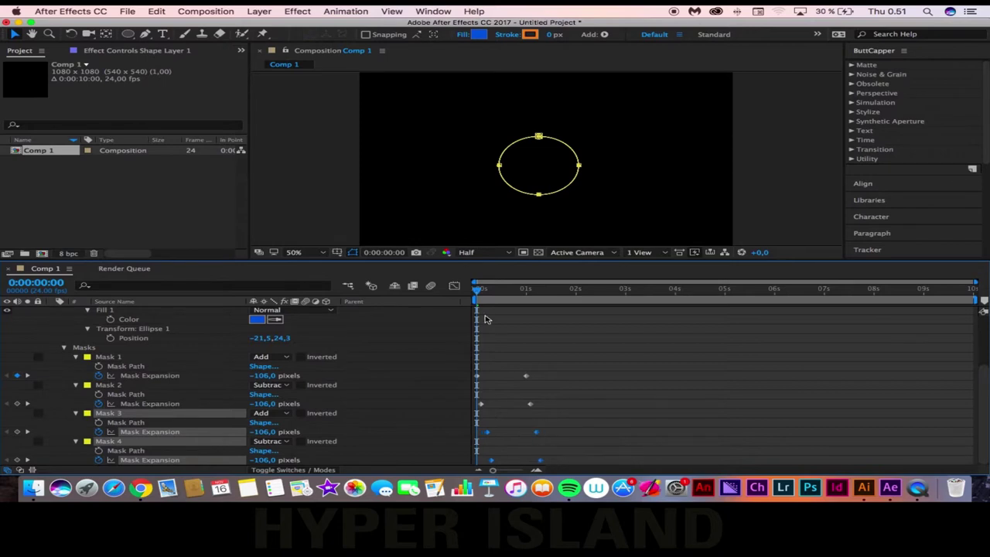
Preview both expanding rings and go back to frame 10
mouse_move(480, 292)
left_mouse_down()
mouse_move(499, 292)
mouse_move(462, 295)
left_mouse_up()
key("space")
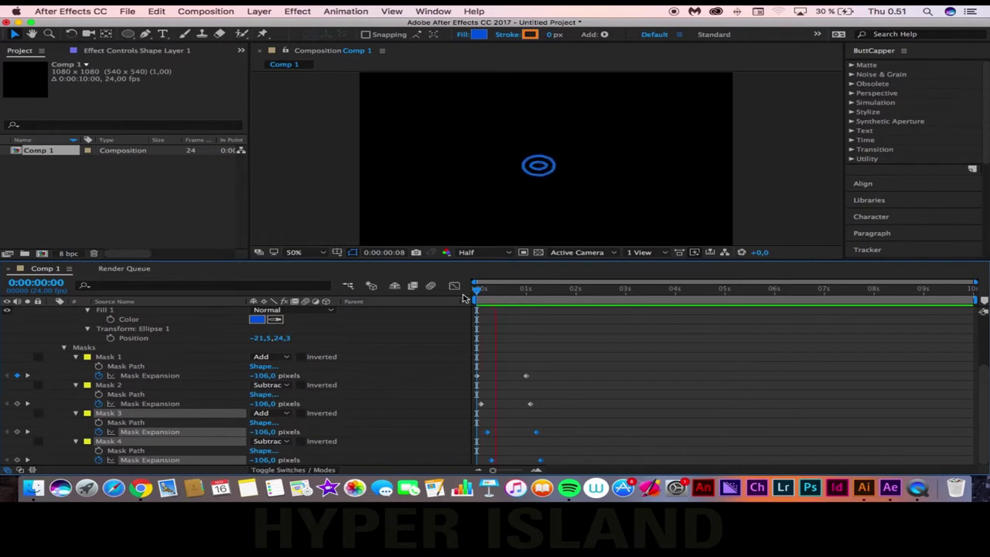
left_click_drag(532, 294, 497, 293)
Fine-tune the timing of Mask 3's expansion keyframe
left_click(539, 436)
left_click_drag(539, 437, 537, 435)
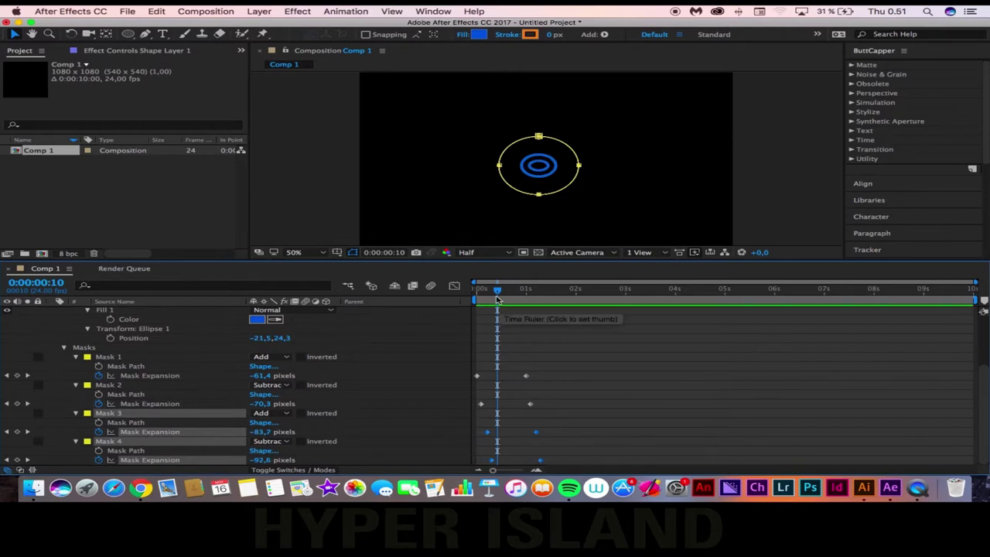
mouse_move(498, 289)
left_mouse_down()
mouse_move(475, 293)
mouse_move(505, 292)
left_mouse_up()
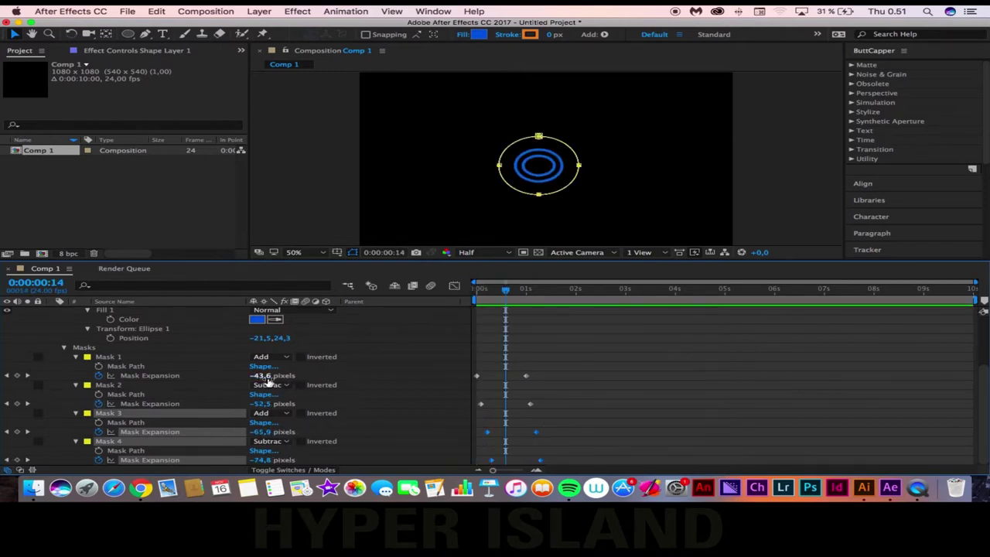
Collapse the mask properties, select Shape Layer 1, and return to the first frame
left_click(75, 413)
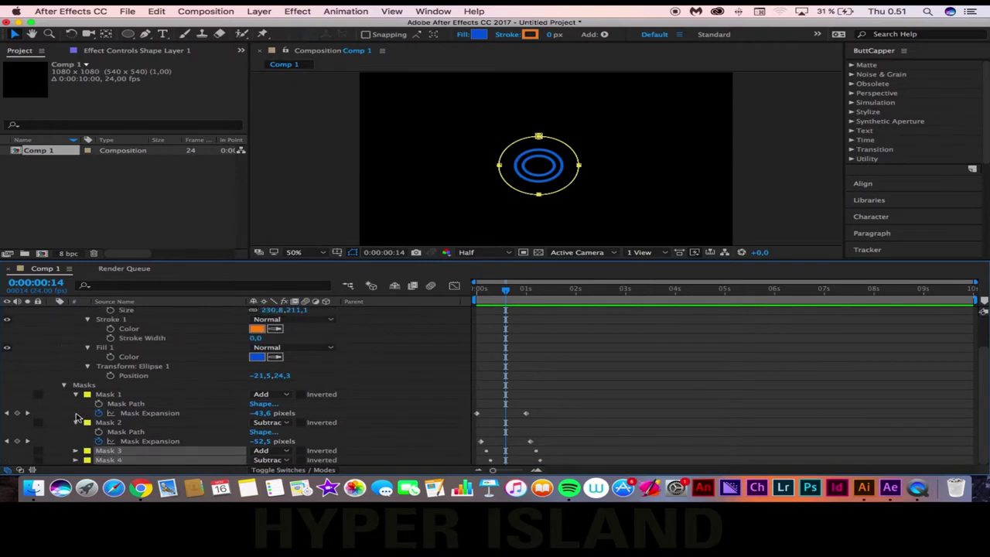
left_click(76, 414)
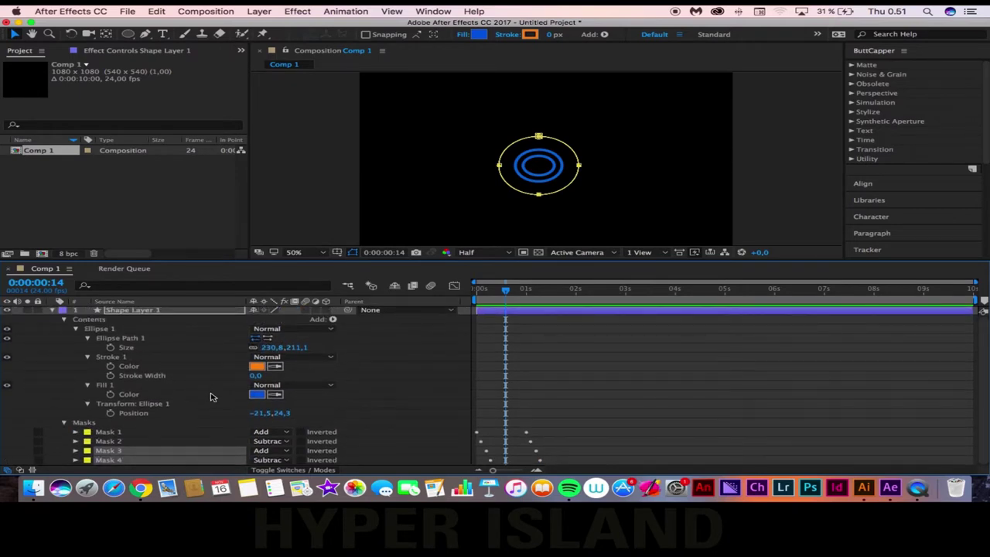
left_click_drag(509, 304, 482, 304)
left_click(192, 311)
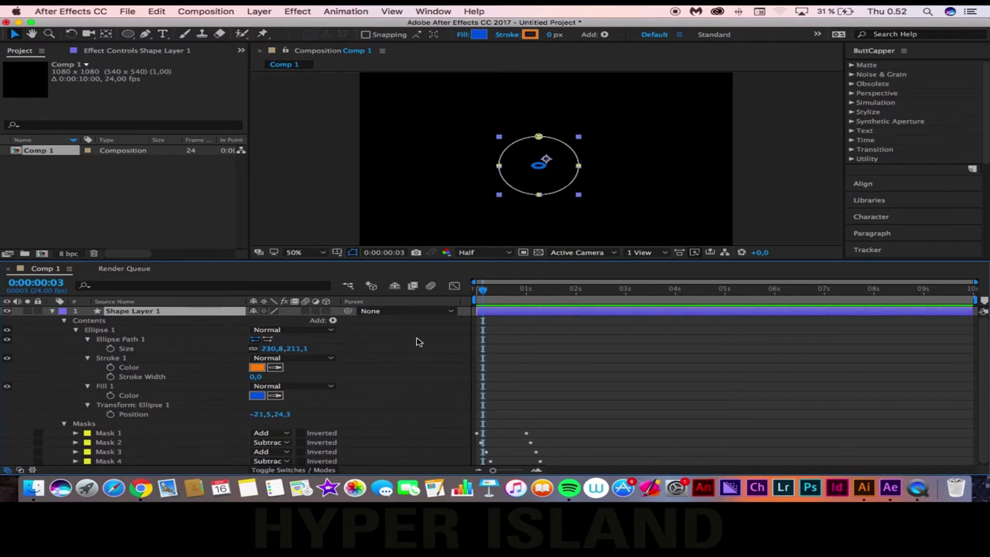
left_click_drag(483, 289, 465, 288)
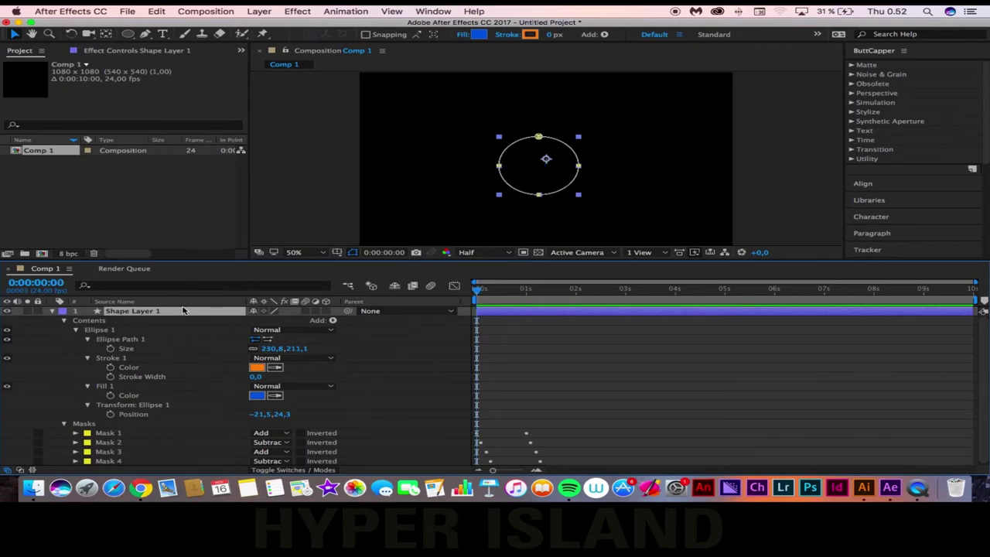
Duplicate Shape Layer 1, then move the copy right and shrink it
left_click(180, 311)
key("super+d")
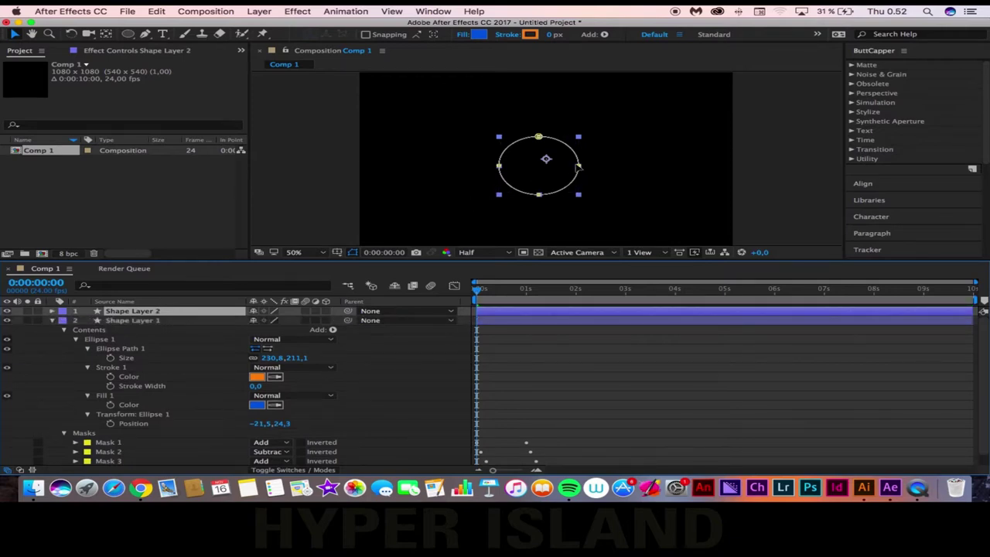
left_click_drag(548, 160, 627, 158)
left_click(645, 147)
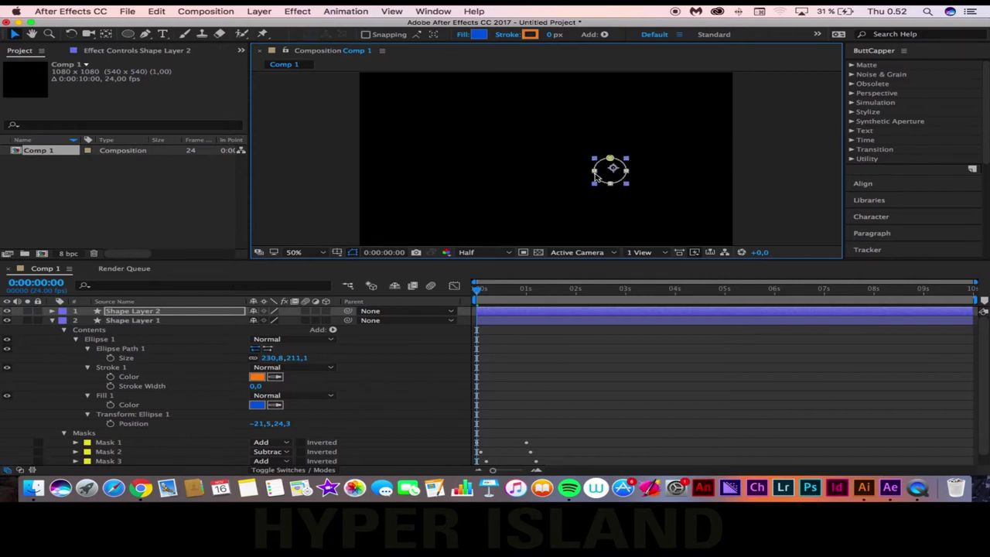
Duplicate Shape Layer 2 and move the third ring up and to the left
left_click(216, 316)
key("super+d")
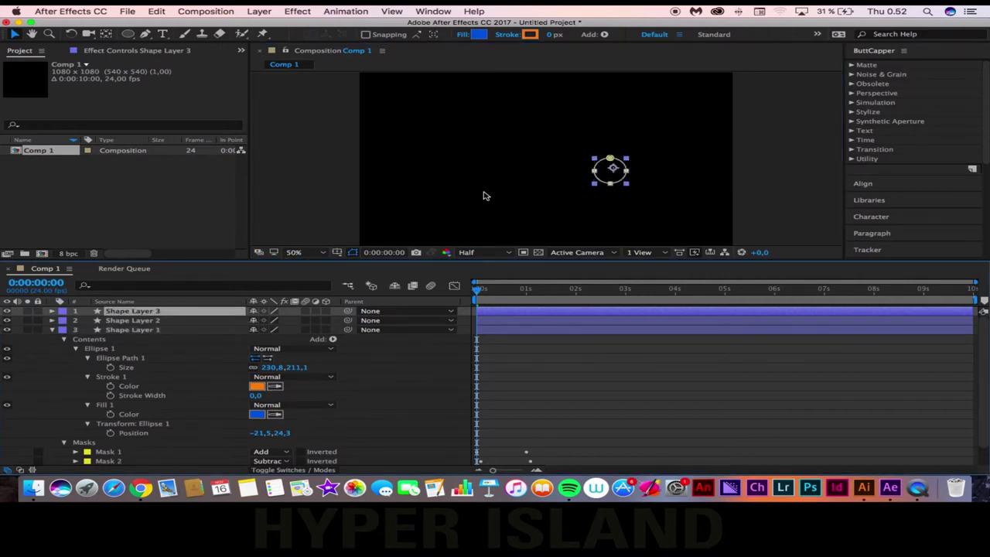
left_click_drag(616, 171, 525, 152)
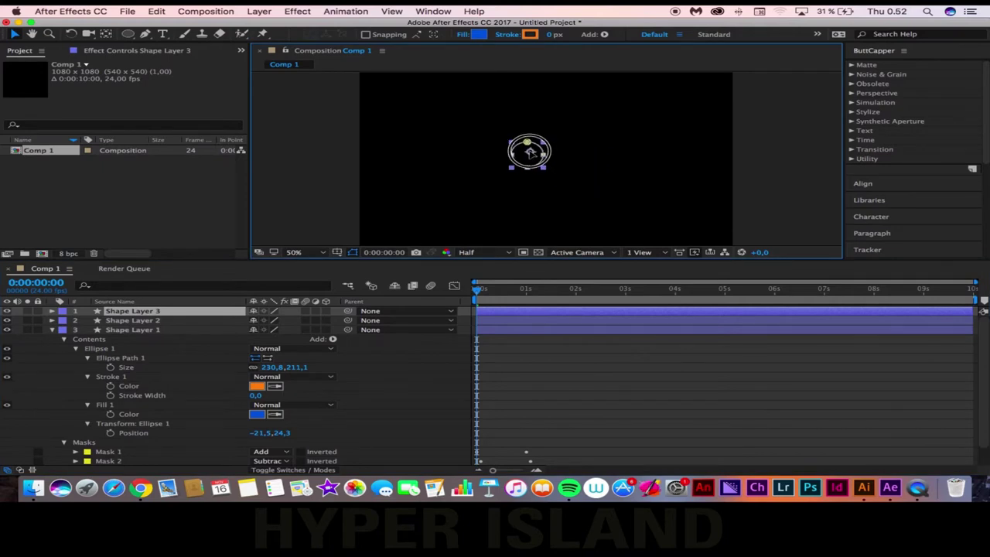
Preview the three ring bursts and return to the first frame
key("space")
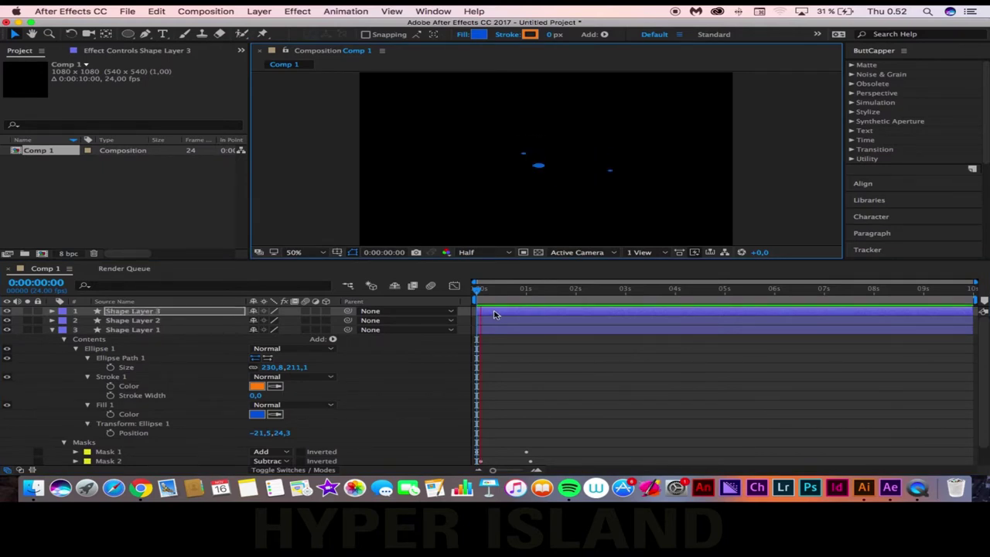
key("space")
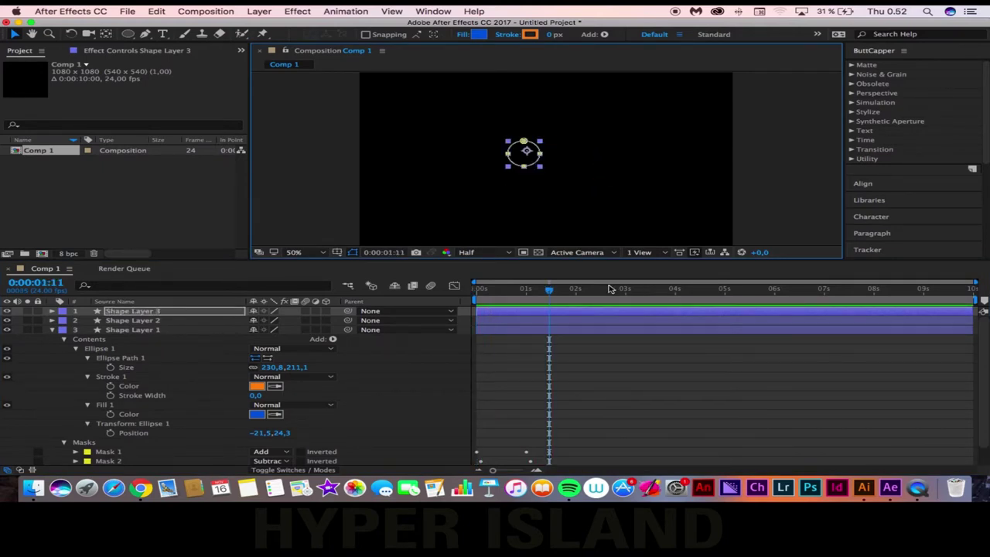
left_click_drag(552, 292, 464, 302)
key("space")
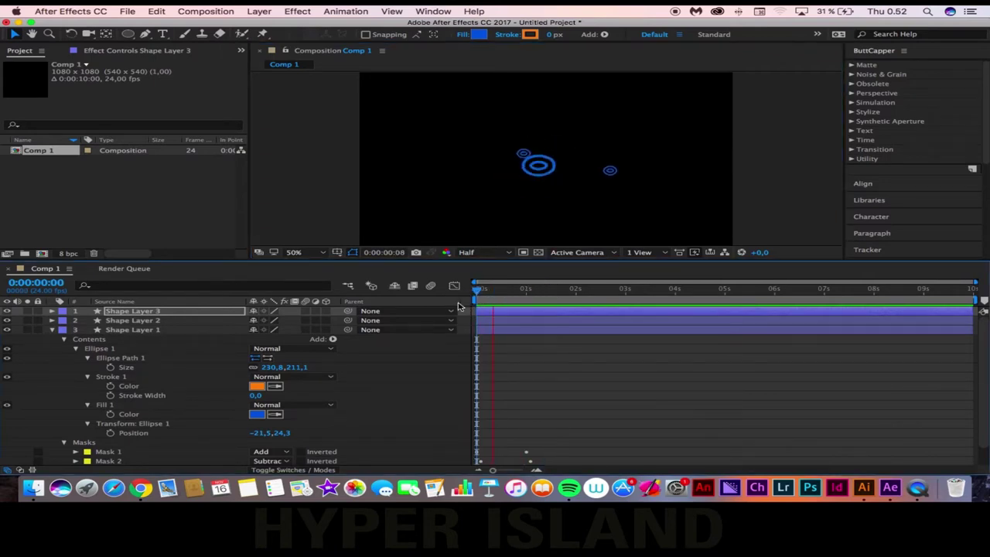
key("space")
left_click_drag(529, 291, 442, 302)
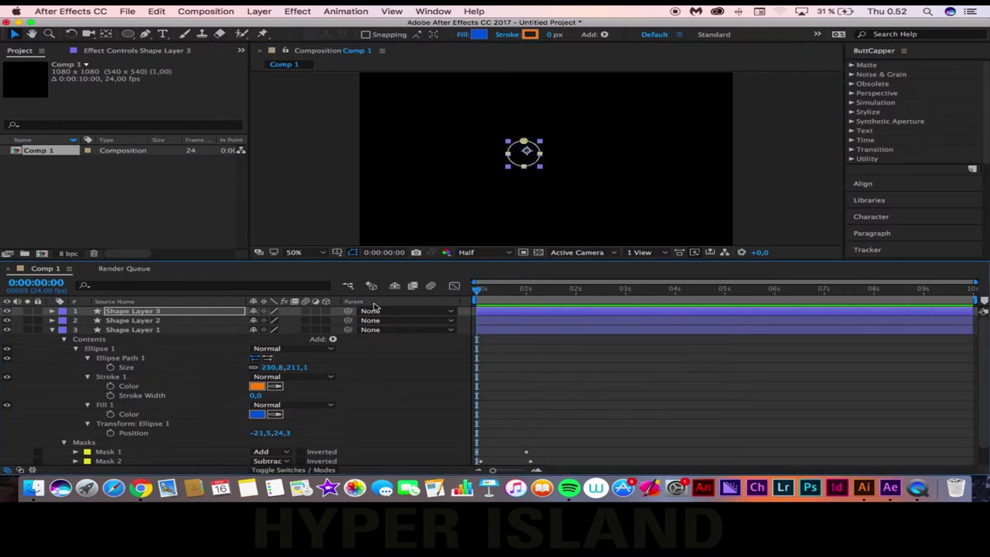
Give Shape Layer 3's ring a golden yellow fill
left_click(53, 330)
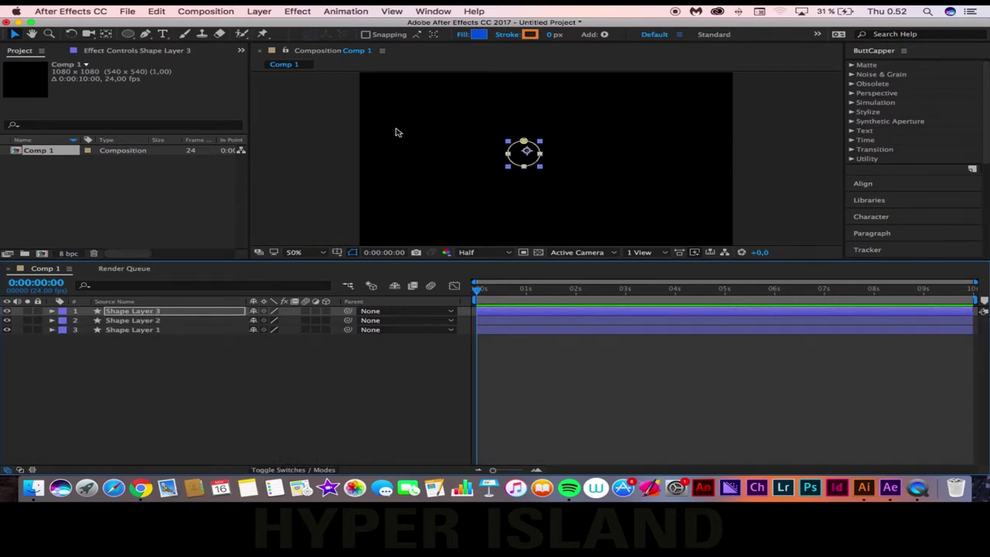
left_click(463, 34)
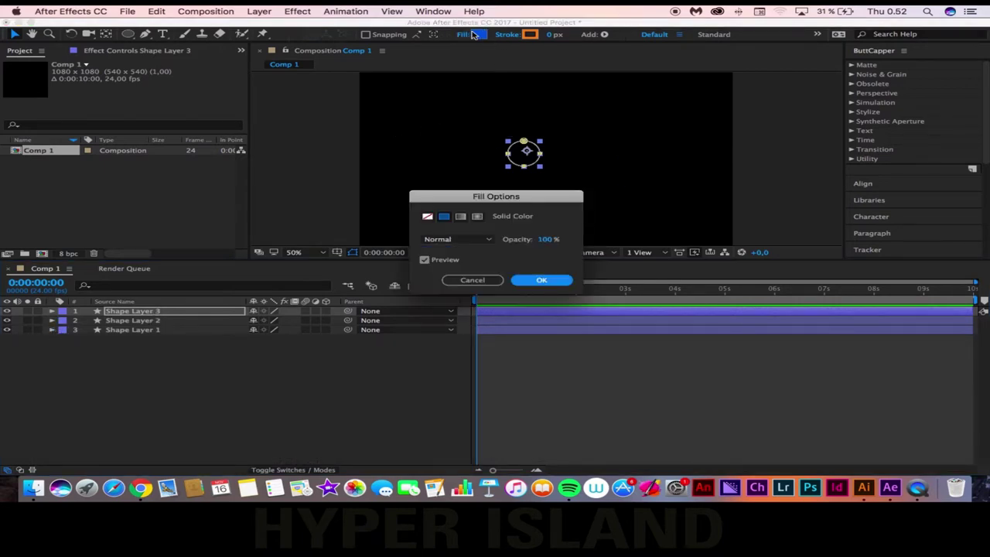
left_click(473, 280)
left_click(481, 34)
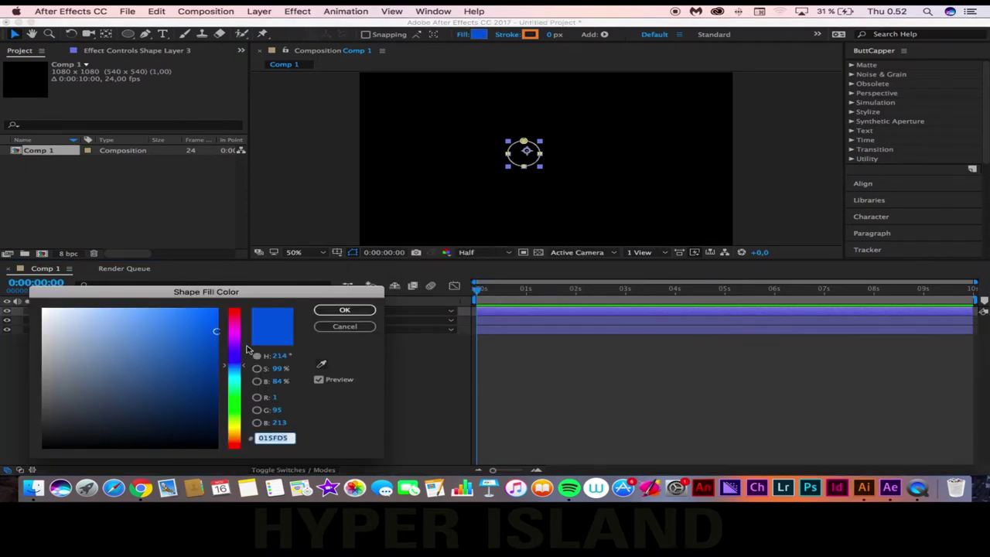
left_click(234, 338)
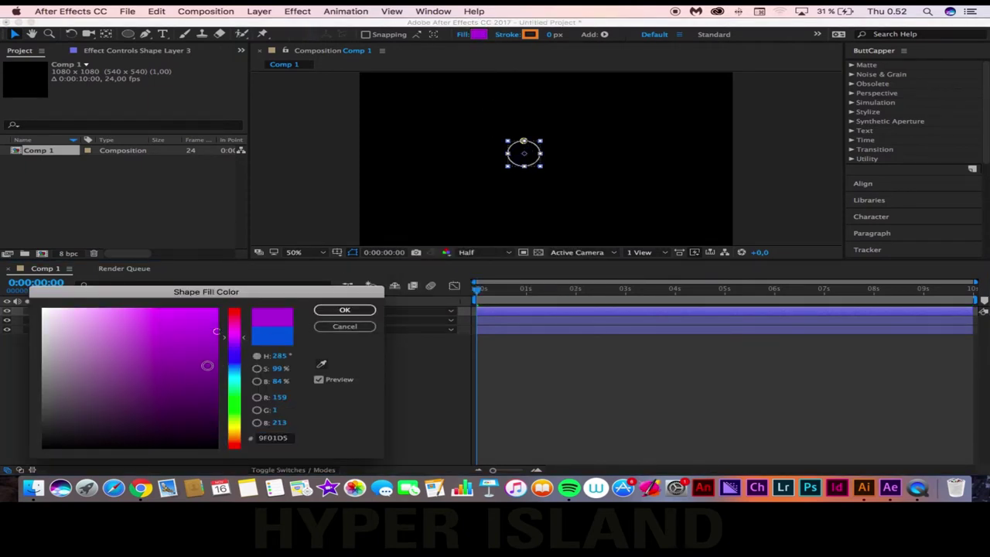
left_click(234, 429)
left_click(171, 340)
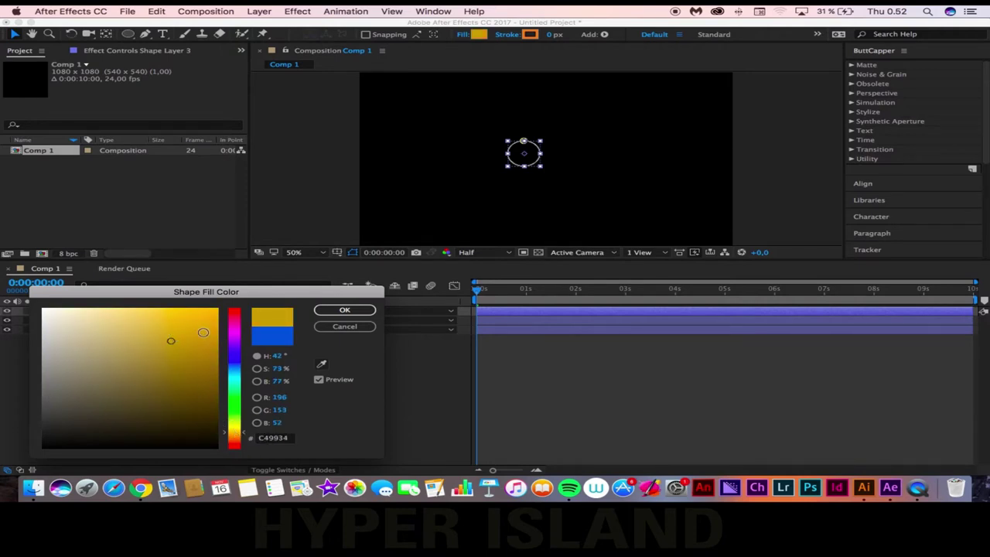
left_click(365, 312)
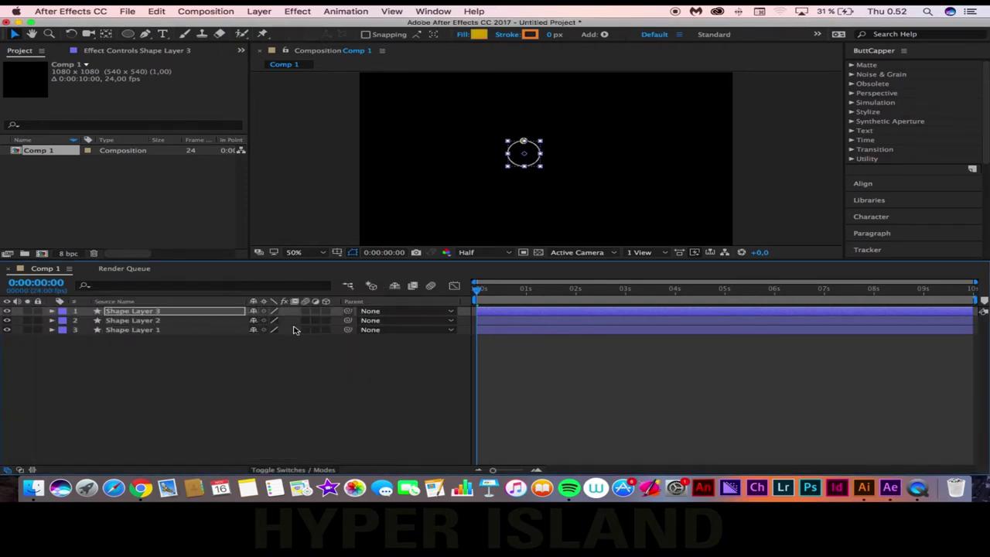
Change Shape Layer 1's ring fill to a muted blue (2F6981)
left_click(171, 321)
left_click(168, 331)
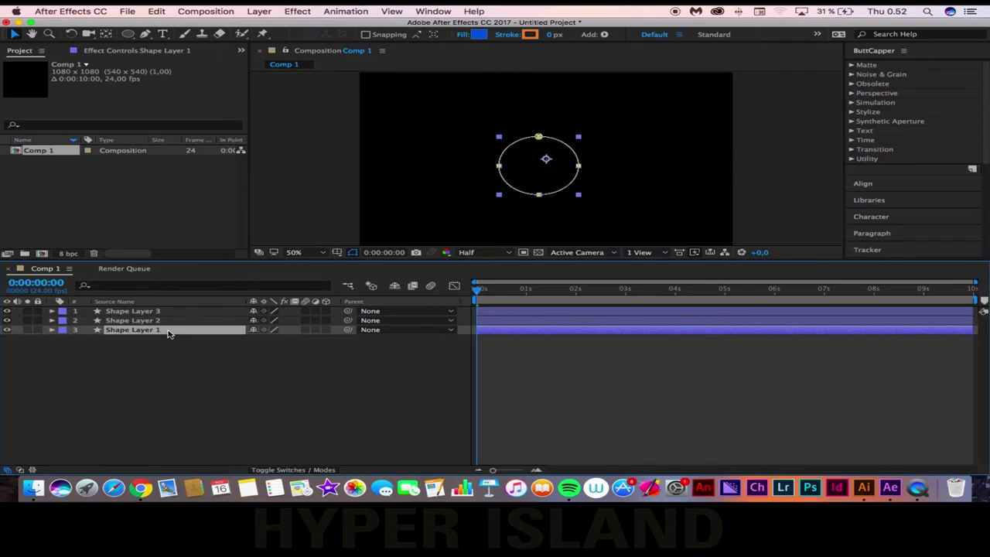
left_click(480, 34)
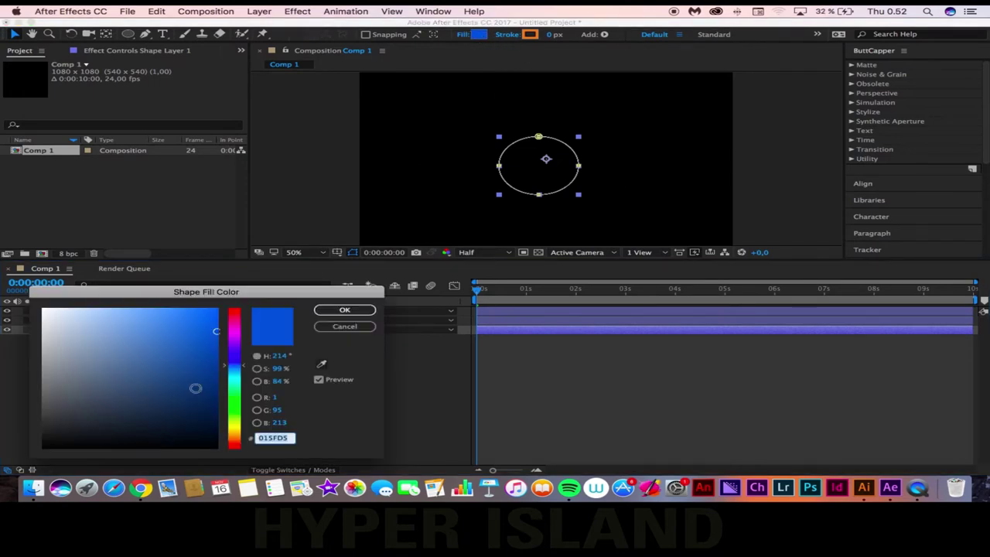
left_click_drag(180, 367, 176, 345)
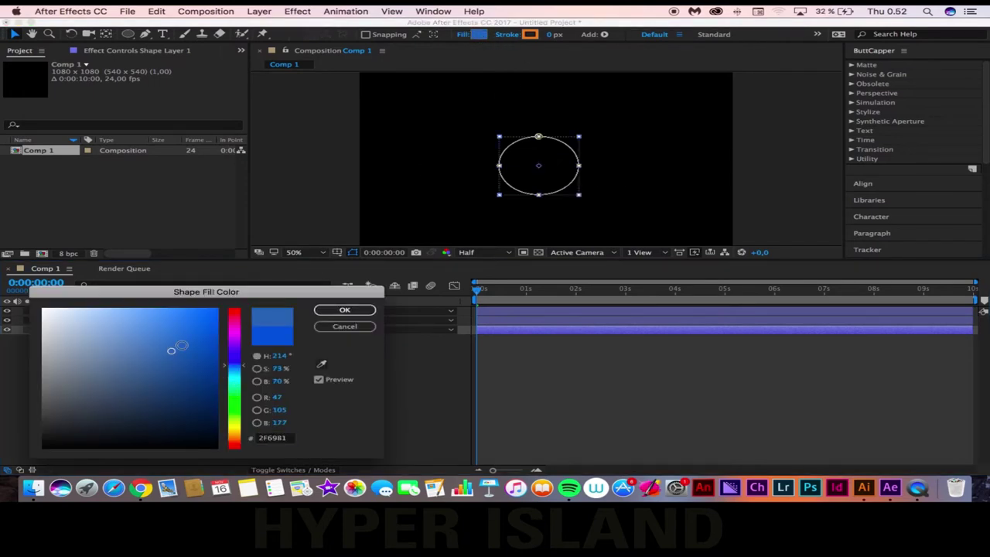
left_click(340, 310)
left_click_drag(474, 294, 523, 293)
Change Shape Layer 2's ring fill to a soft green (308D70)
left_click(206, 322)
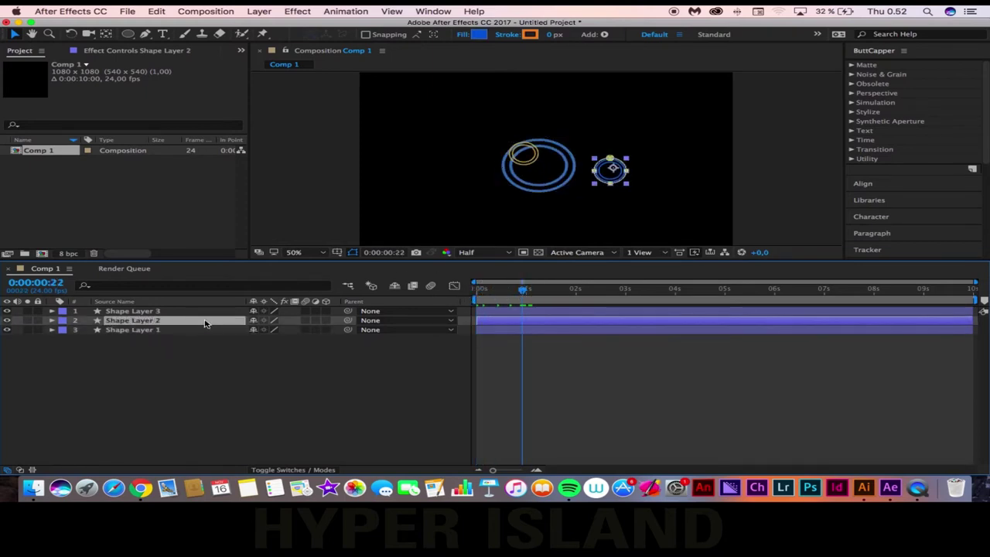
left_click(474, 34)
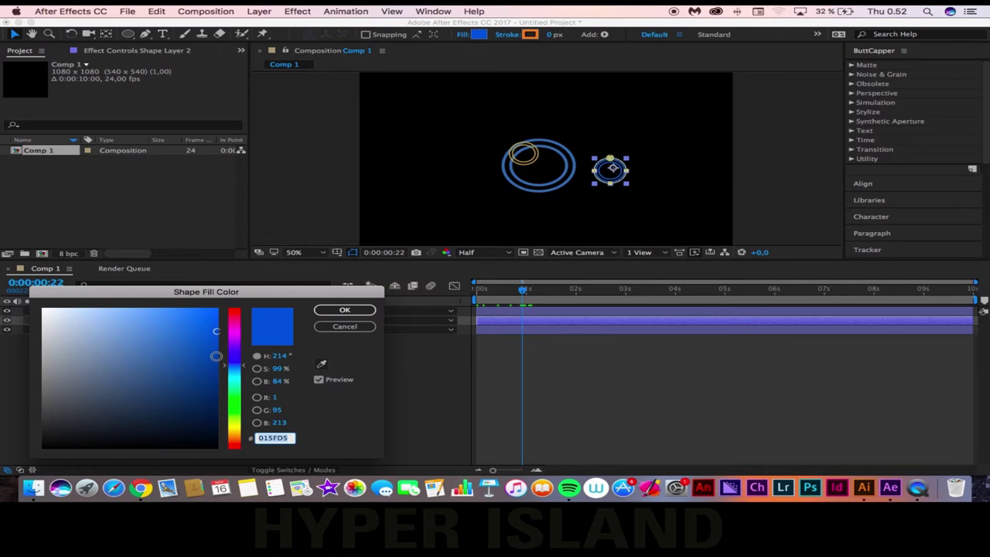
left_click(238, 390)
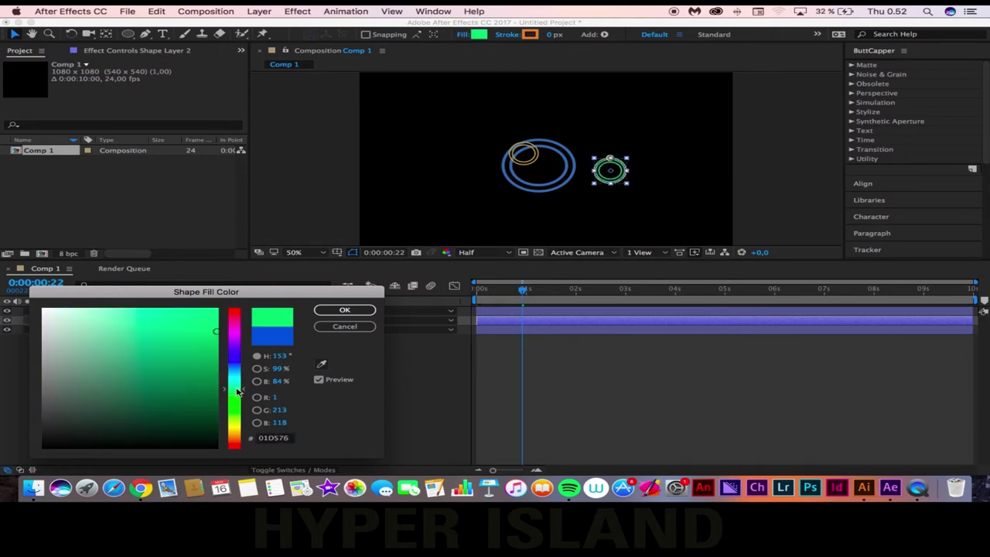
left_click(173, 344)
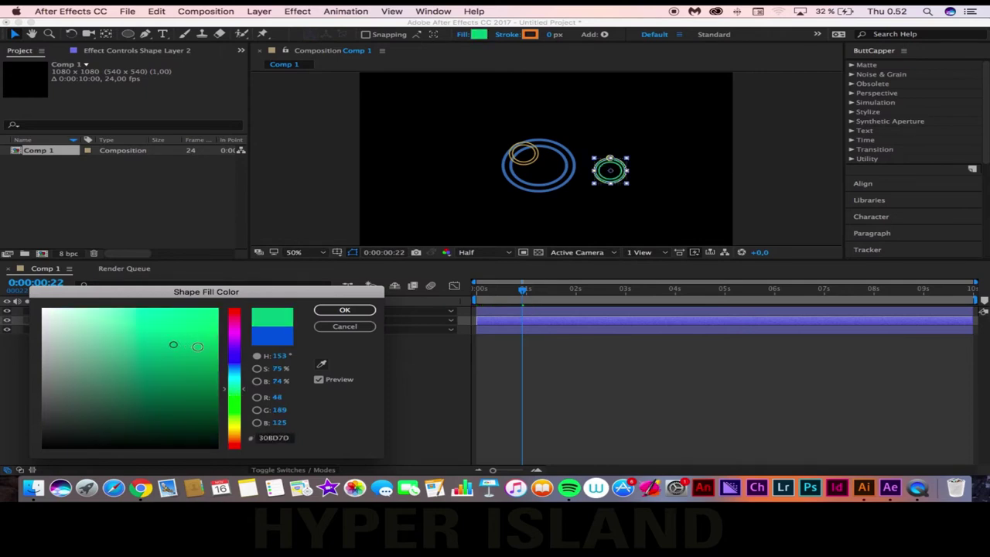
left_click(335, 311)
left_click_drag(522, 292, 495, 292)
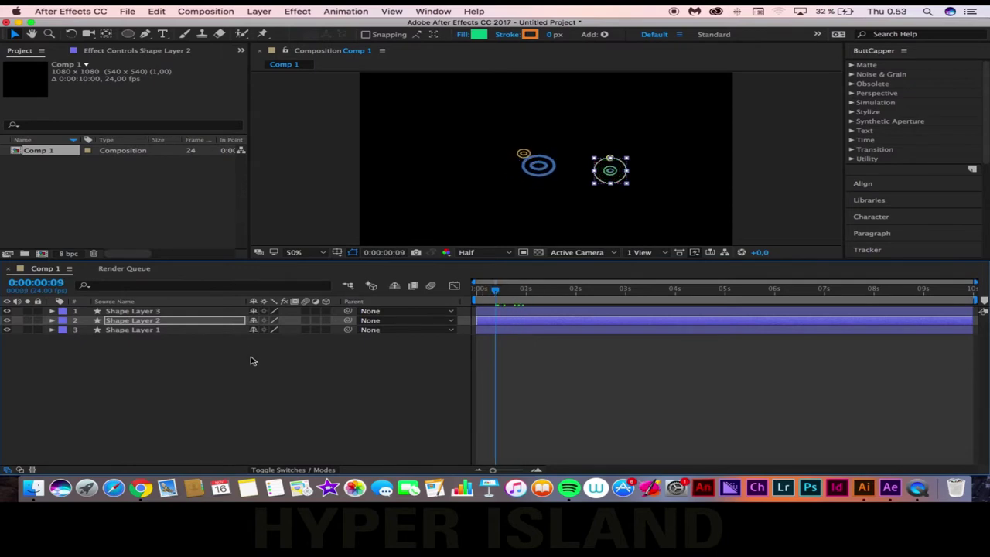
Precompose the three ring layers into a new composition named 'Explotions'
left_click_drag(247, 348, 221, 312)
right_click(212, 315)
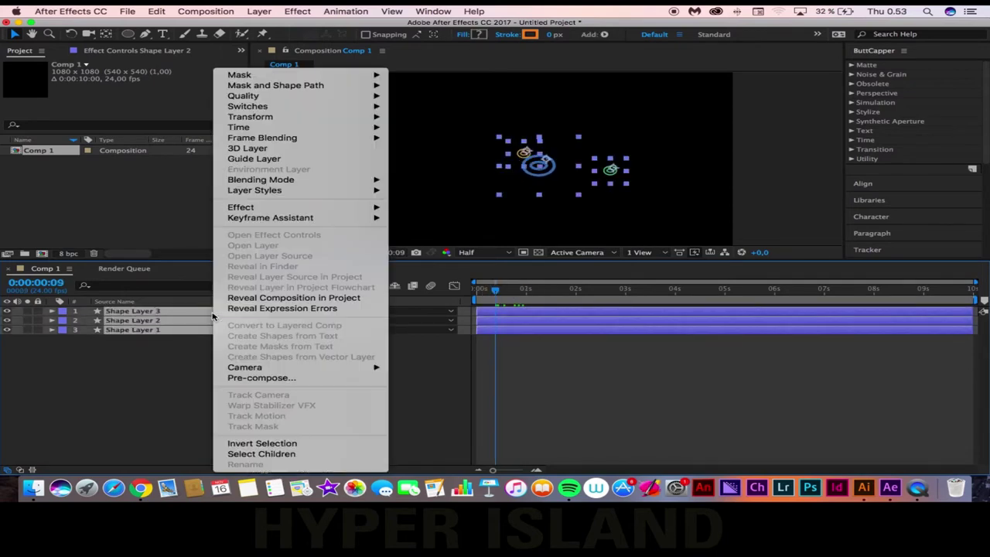
left_click(271, 379)
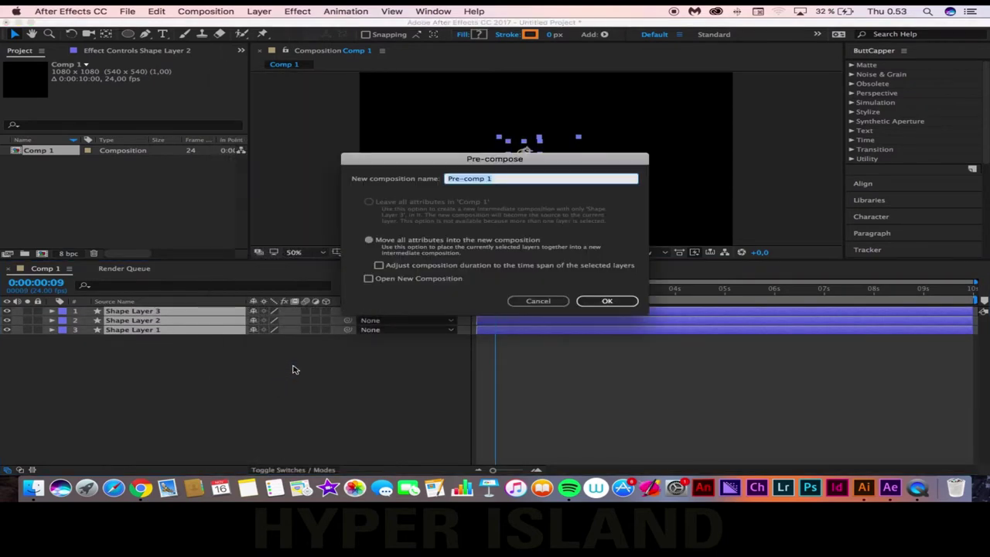
type("Explotions")
key("Return")
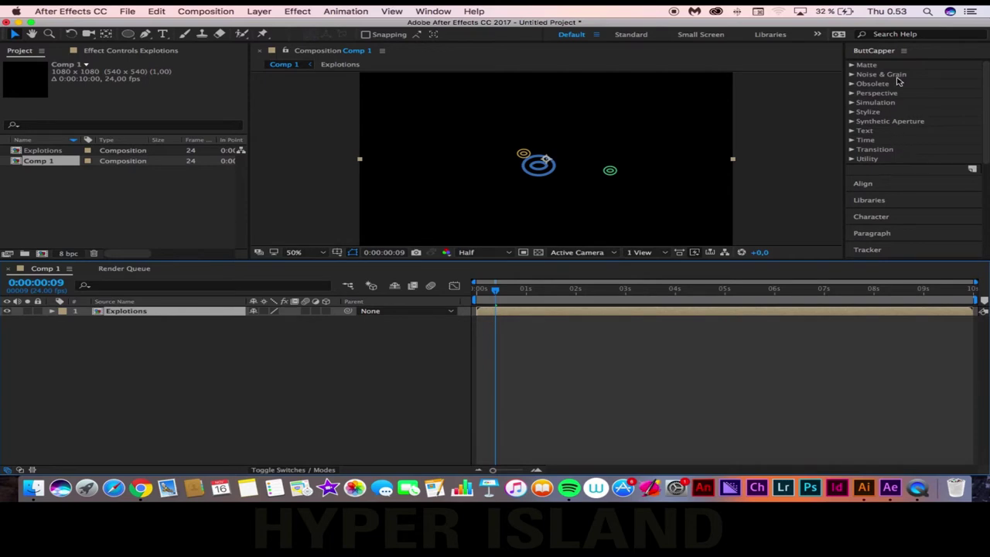
Apply the Colorama effect to the Explotions layer, turning the rings green
key("super+5")
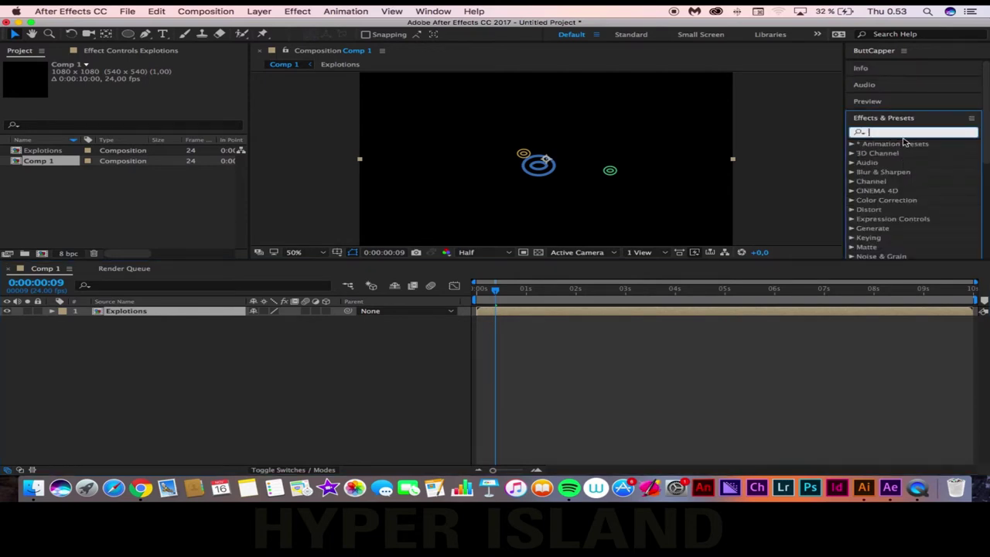
type("coloram")
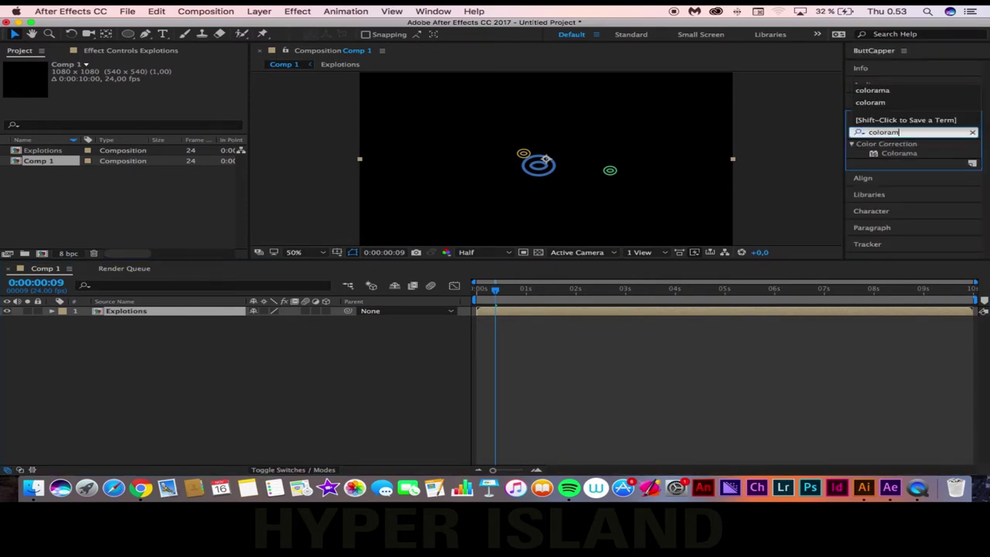
left_click_drag(901, 154, 581, 164)
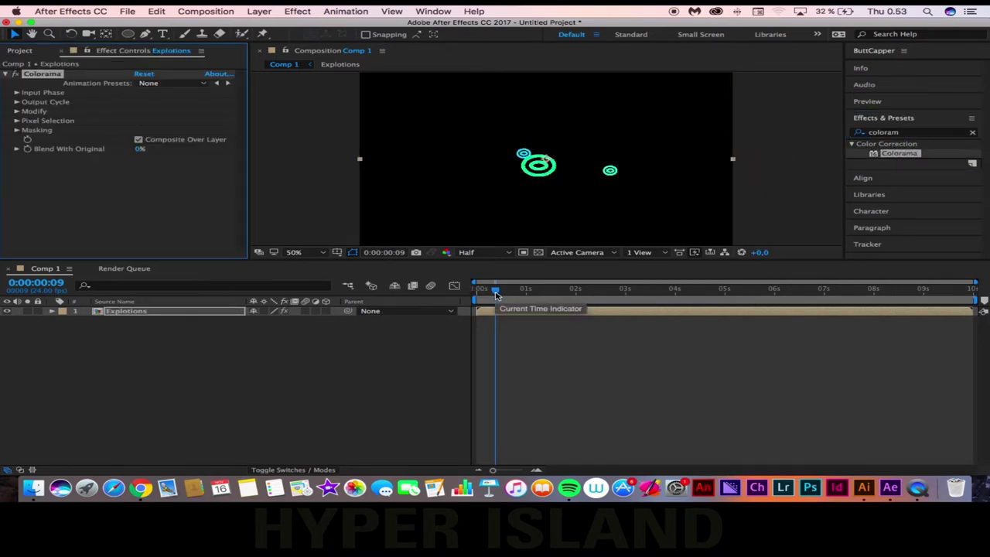
Raise Colorama's Blend With Original on the Explotions layer to 70%
mouse_move(495, 293)
left_mouse_down()
mouse_move(481, 293)
mouse_move(503, 293)
left_mouse_up()
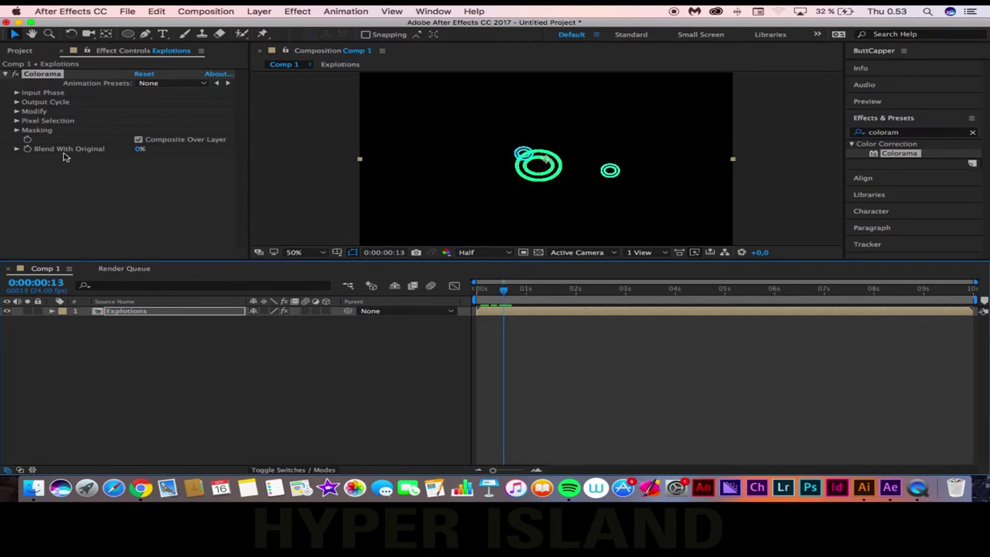
left_click_drag(137, 149, 253, 160)
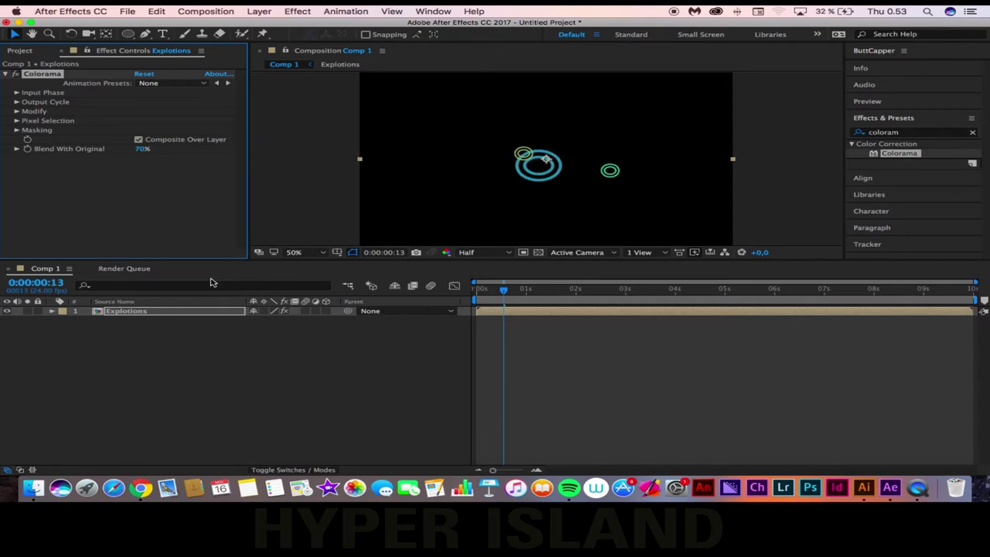
Duplicate Explotions, lower the copy's Blend With Original to 56%, and start it a few frames later
left_click(207, 315)
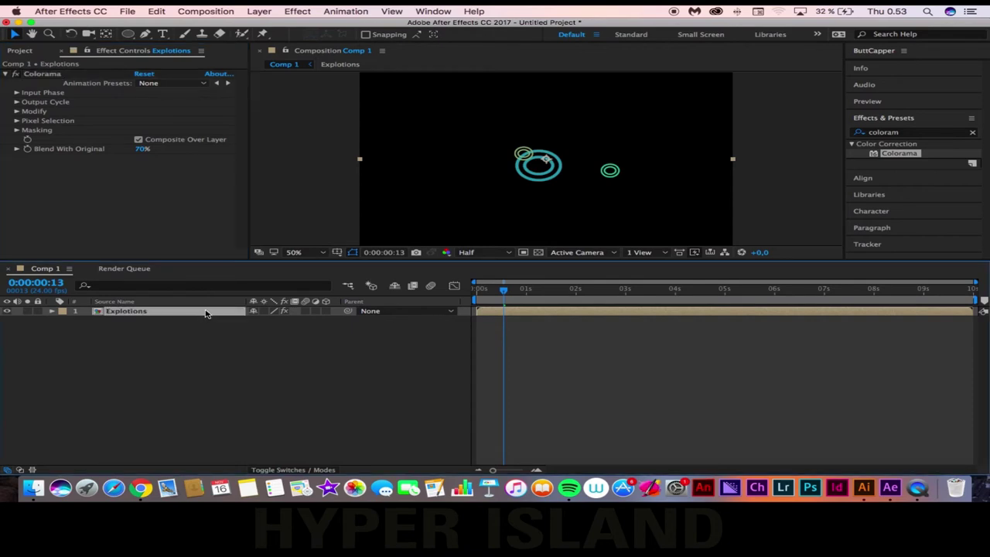
key("ctrl+d")
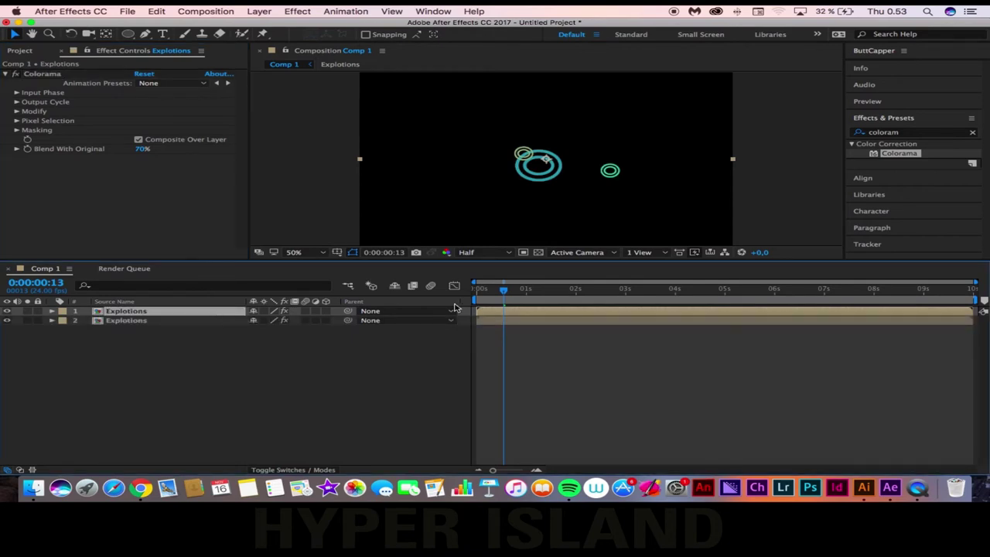
left_click_drag(136, 150, 132, 155)
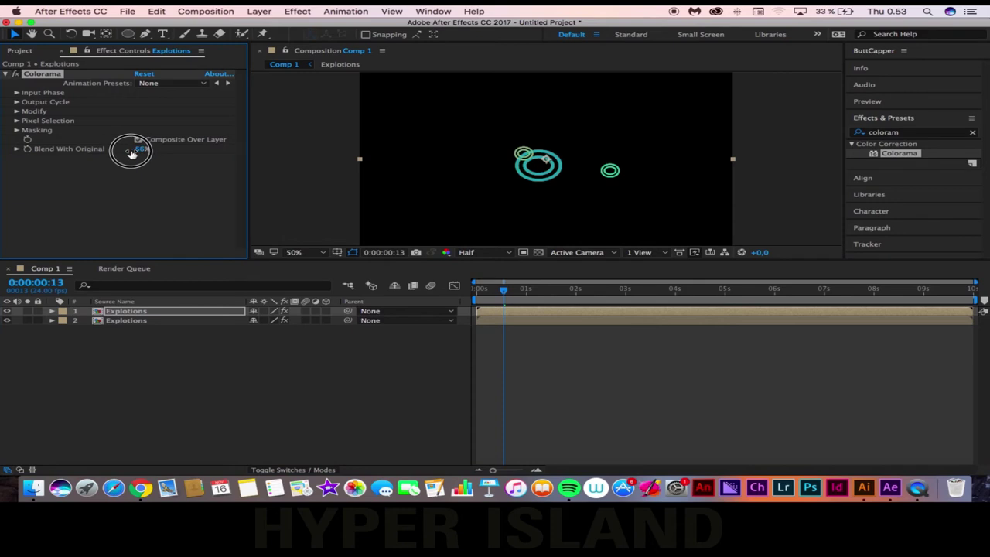
left_click(288, 312)
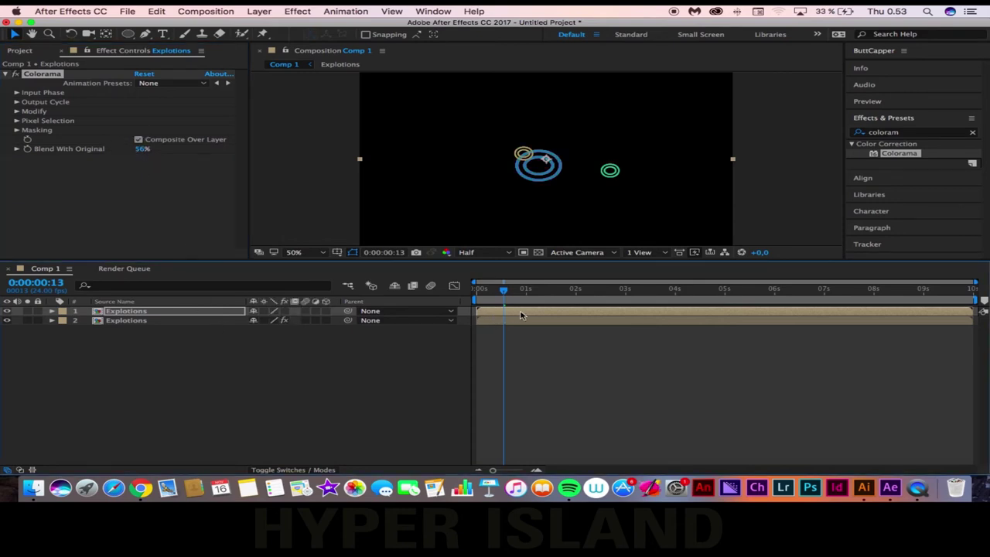
left_click_drag(521, 315, 526, 312)
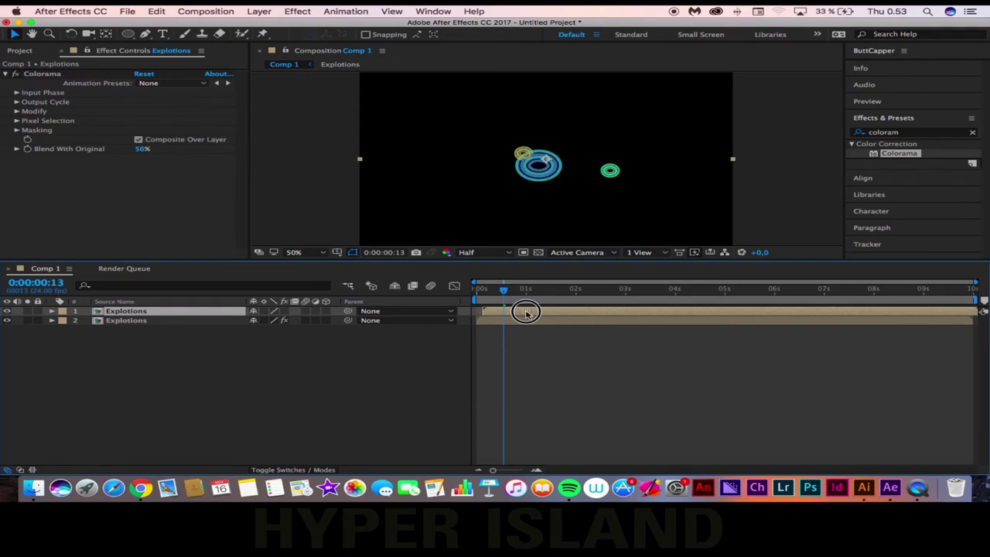
left_click(156, 328)
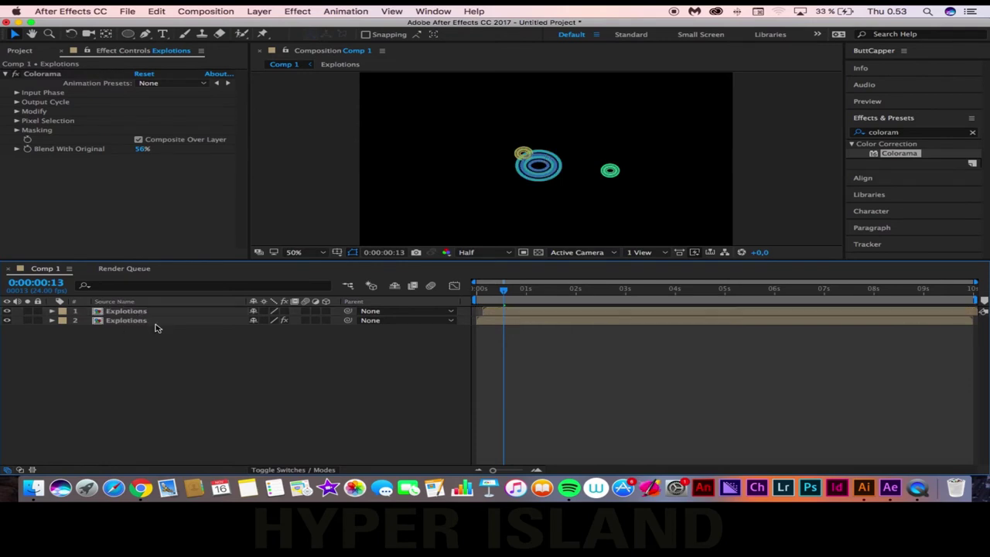
Add a third Explotions copy with lower blend and later start, and end the work area near 1.5 s
left_click(155, 322)
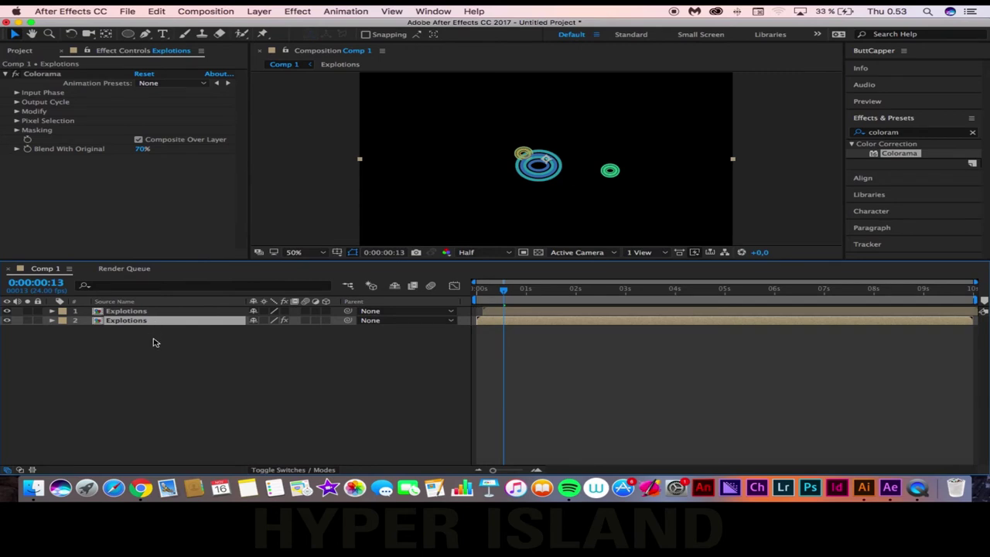
key("super+d")
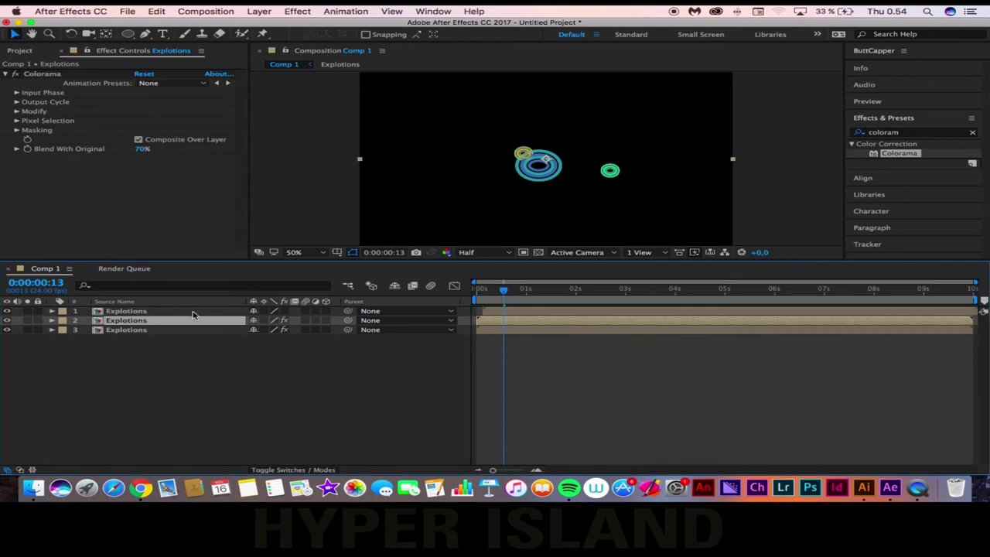
left_click(183, 331)
left_click(184, 322)
left_click_drag(143, 153, 116, 158)
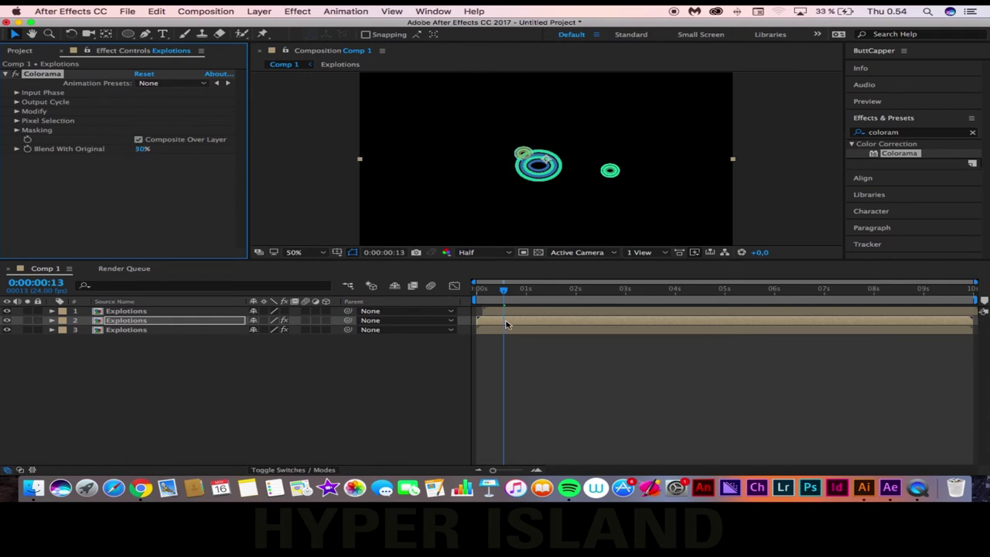
left_click_drag(510, 324, 522, 321)
left_click_drag(190, 318, 191, 325)
left_click_drag(499, 295, 457, 296)
mouse_move(976, 300)
left_mouse_down()
mouse_move(524, 322)
mouse_move(550, 323)
left_mouse_up()
key("space")
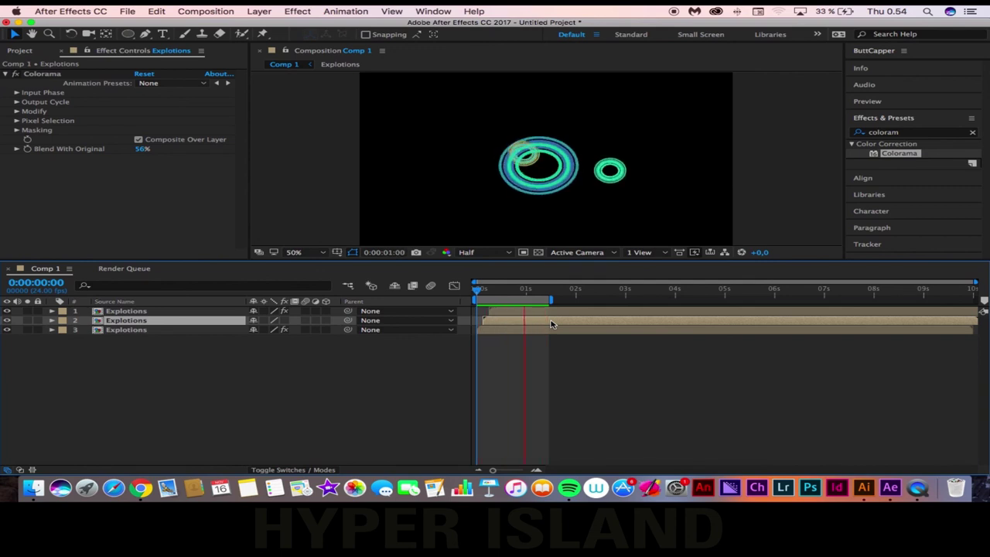
key("space")
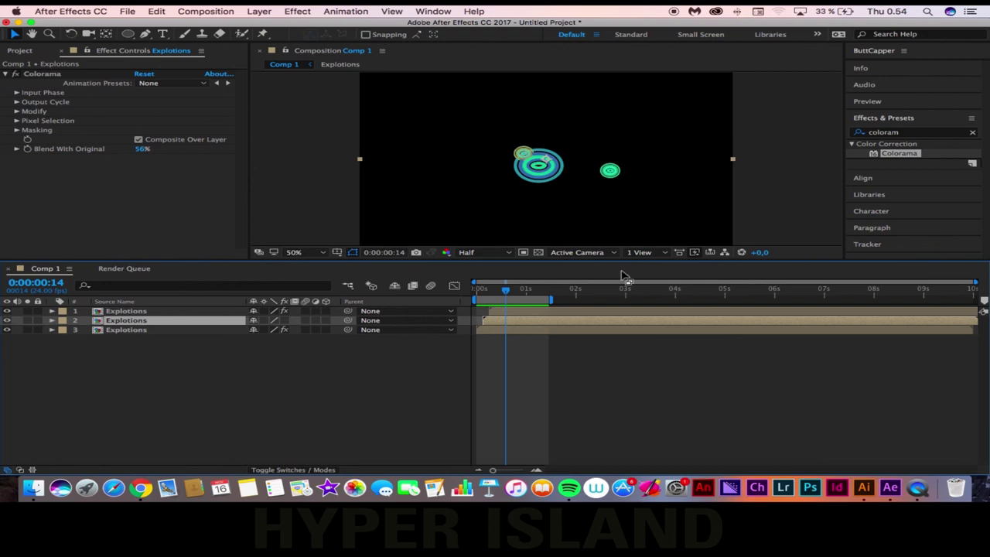
left_click_drag(648, 264, 647, 272)
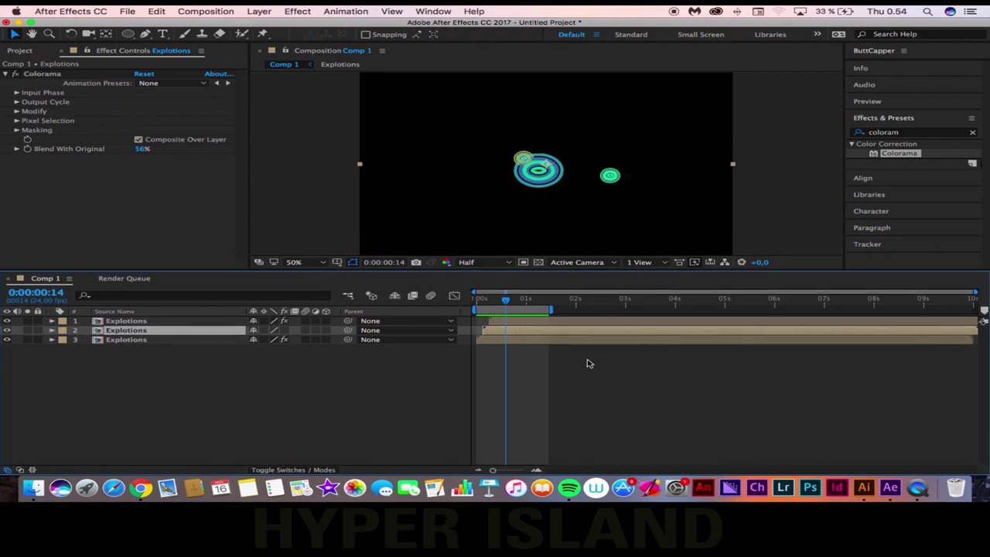